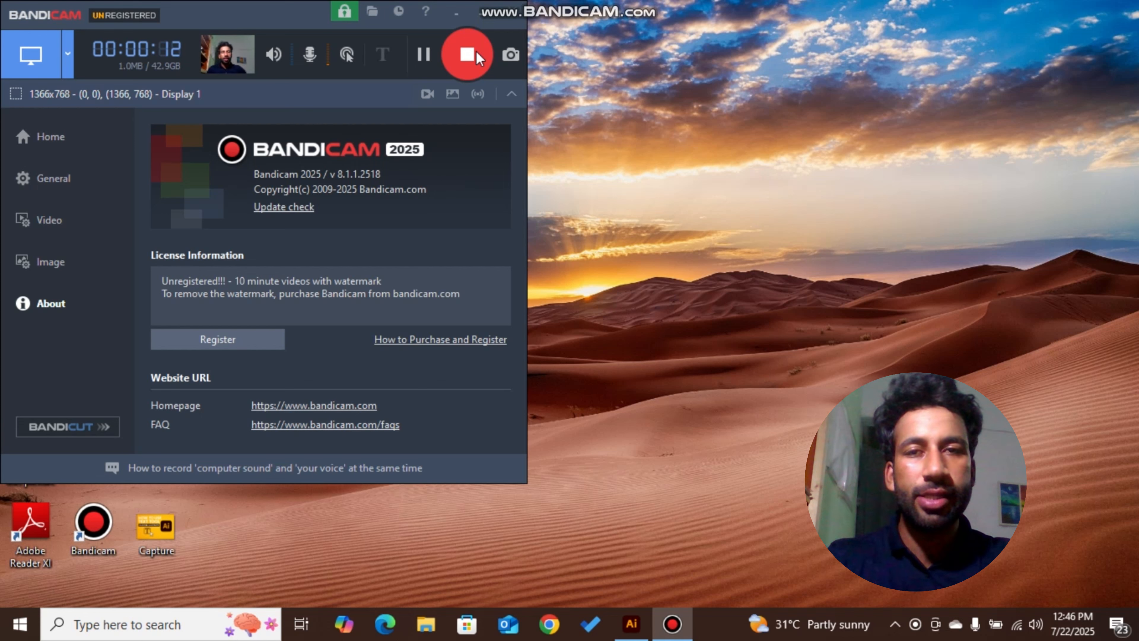
- Switch to Adobe Illustrator and bring up the document containing the placed McDonald's logo image
{"action": "left_click", "coordinate": [482, 18]}
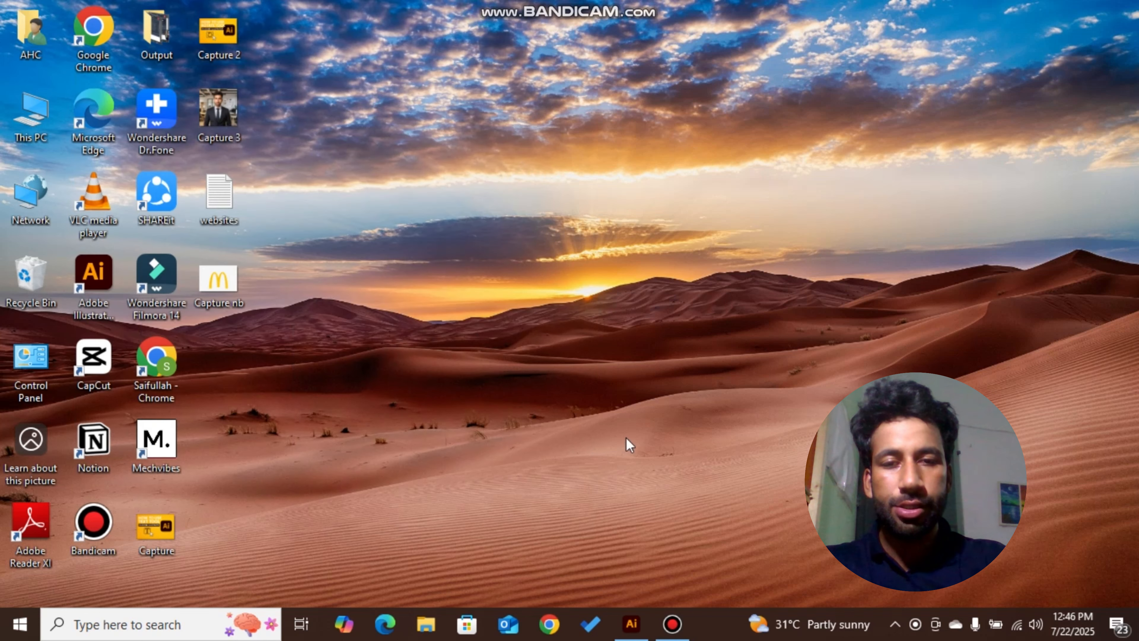
{"action": "left_click", "coordinate": [632, 624]}
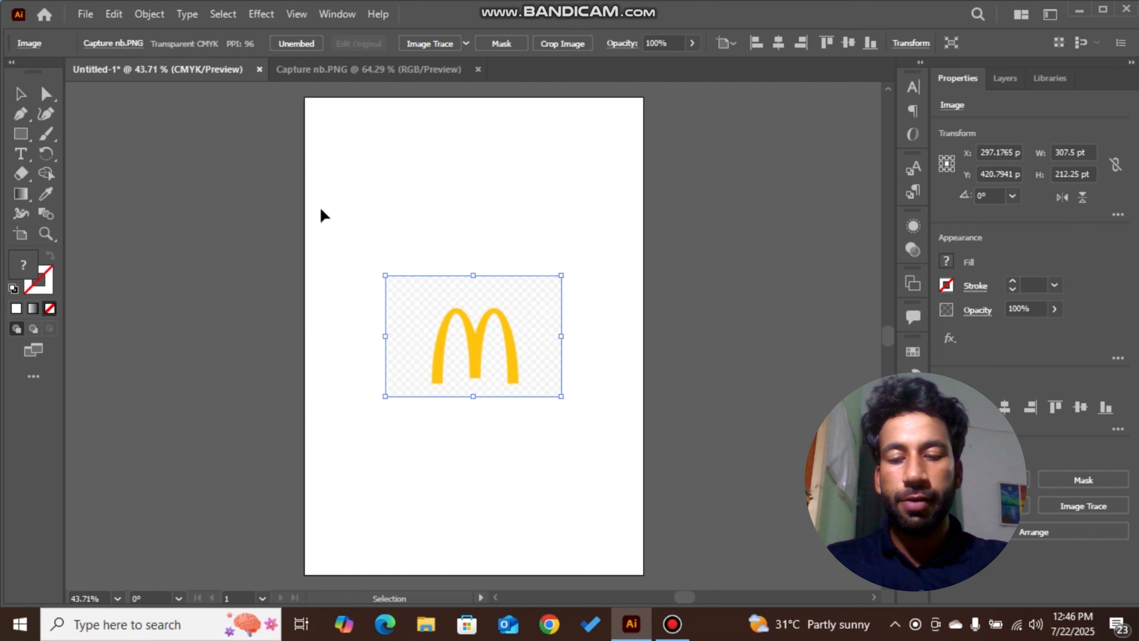
{"action": "key", "text": "shift+m"}
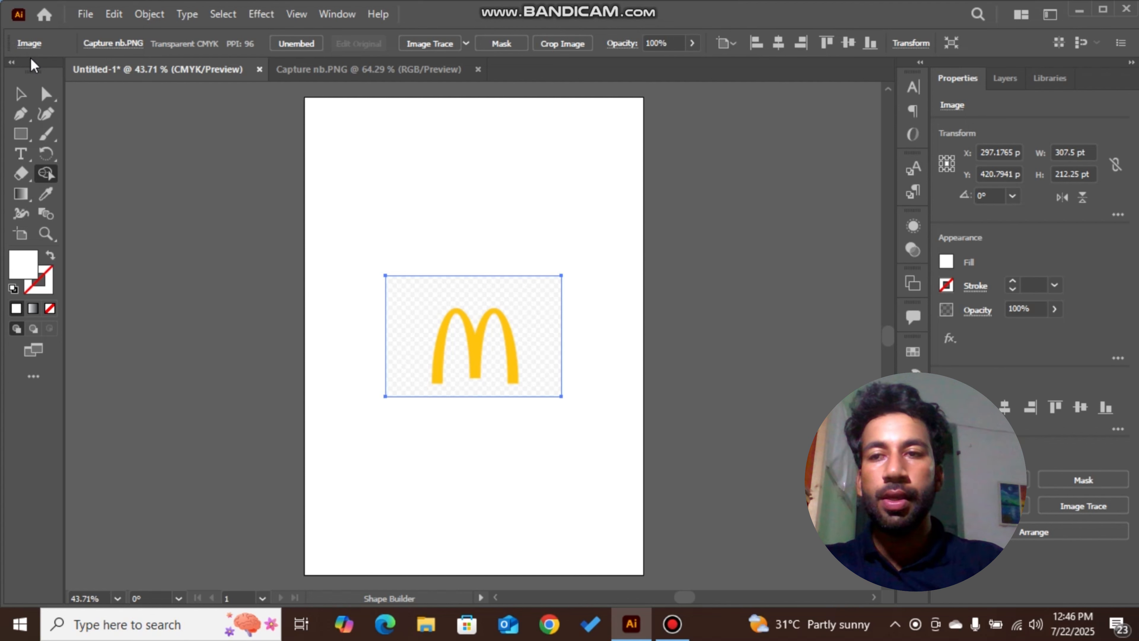
{"action": "left_click", "coordinate": [21, 94]}
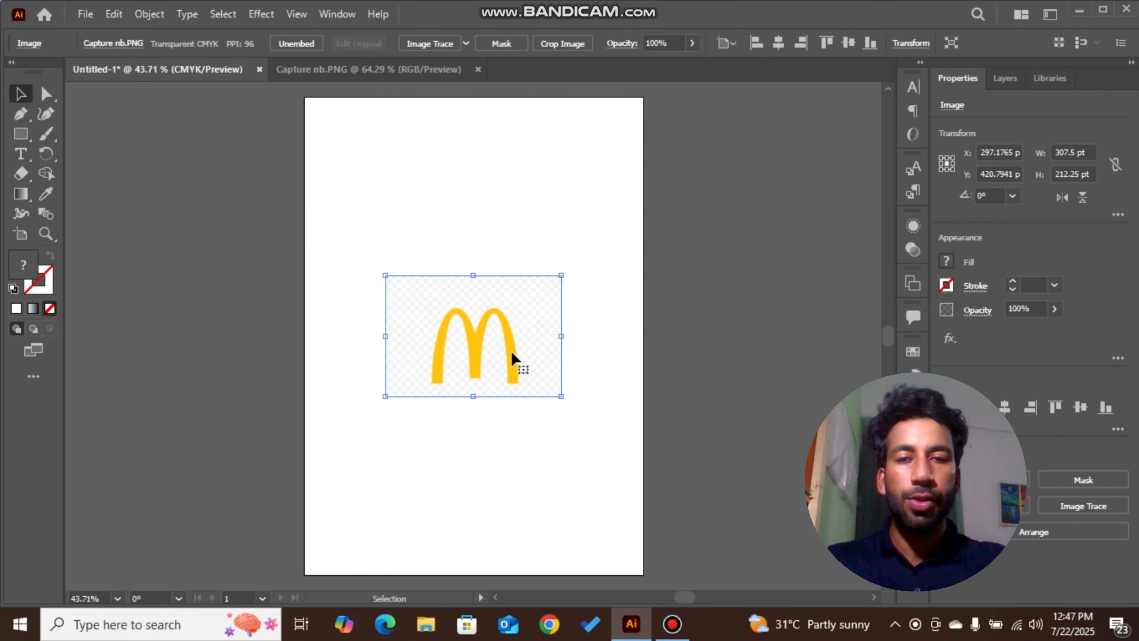
- Draw an upright ellipse about 87 pt wide and 177 pt high over the logo's left arch
{"action": "key", "text": "ctrl+1"}
{"action": "scroll", "coordinate": [471, 354], "scroll_direction": "up", "scroll_amount": 1}
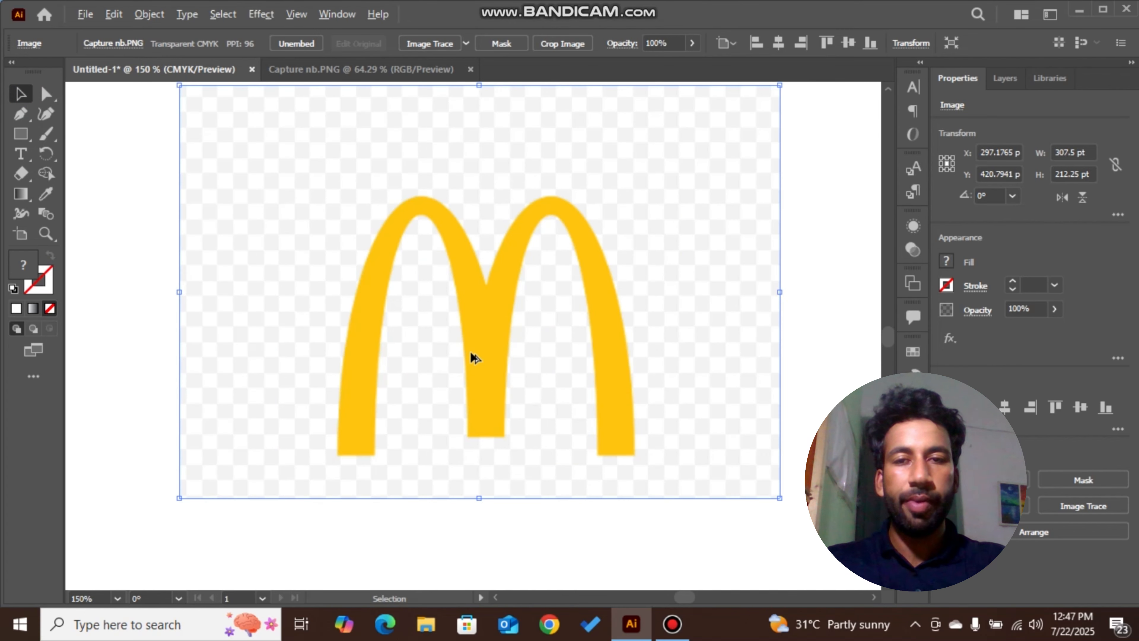
{"action": "scroll", "coordinate": [470, 355], "scroll_direction": "down", "scroll_amount": 1}
{"action": "scroll", "coordinate": [470, 354], "scroll_direction": "up", "scroll_amount": 1}
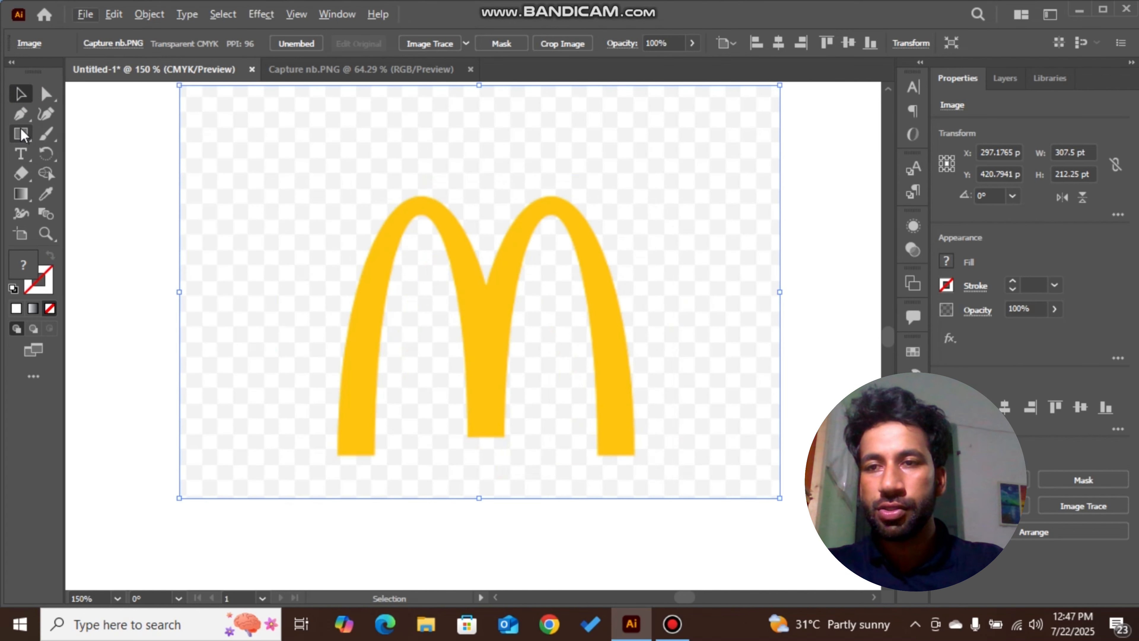
{"action": "left_click_drag", "start_coordinate": [20, 133], "coordinate": [90, 153]}
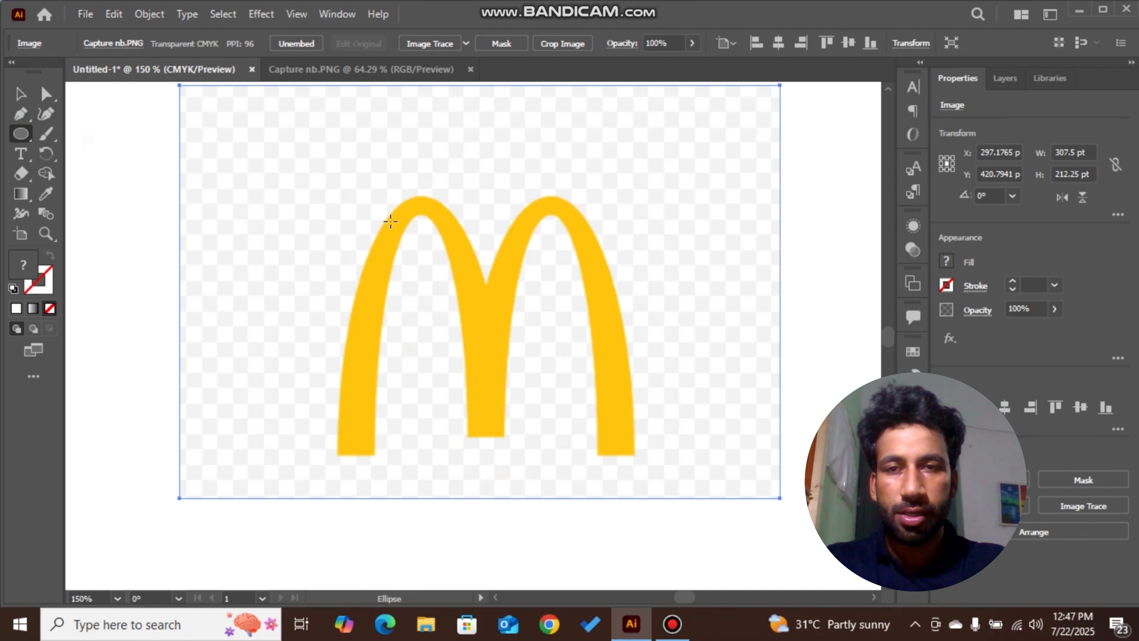
{"action": "mouse_move", "coordinate": [365, 185]}
{"action": "left_mouse_down"}
{"action": "mouse_move", "coordinate": [516, 573]}
{"action": "mouse_move", "coordinate": [499, 446]}
{"action": "left_mouse_up"}
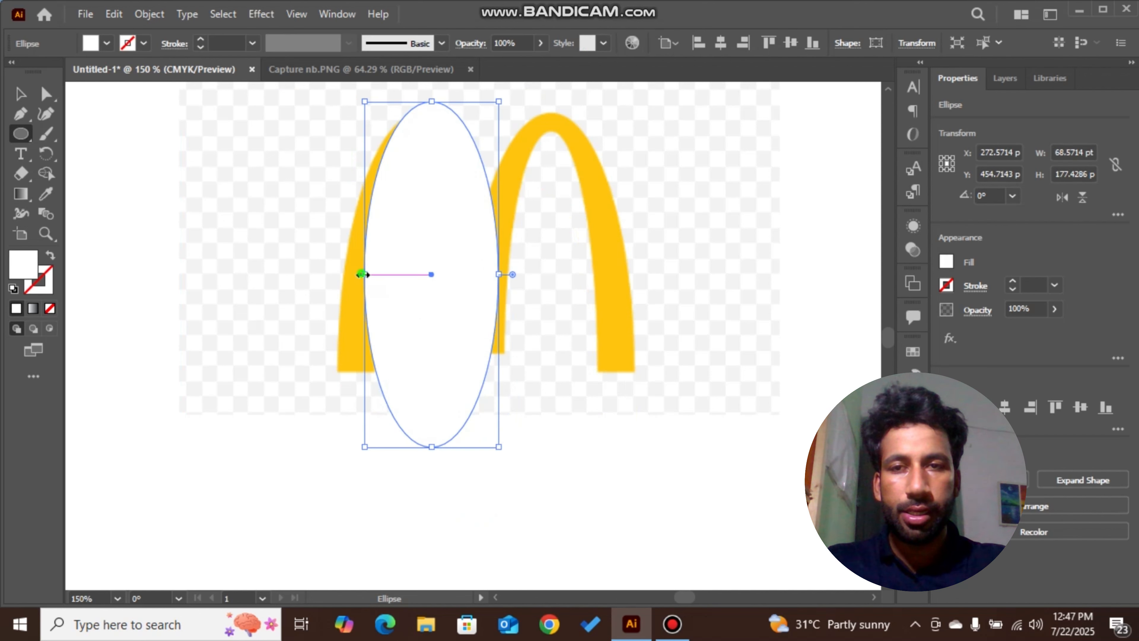
{"action": "left_click_drag", "start_coordinate": [364, 275], "coordinate": [329, 279]}
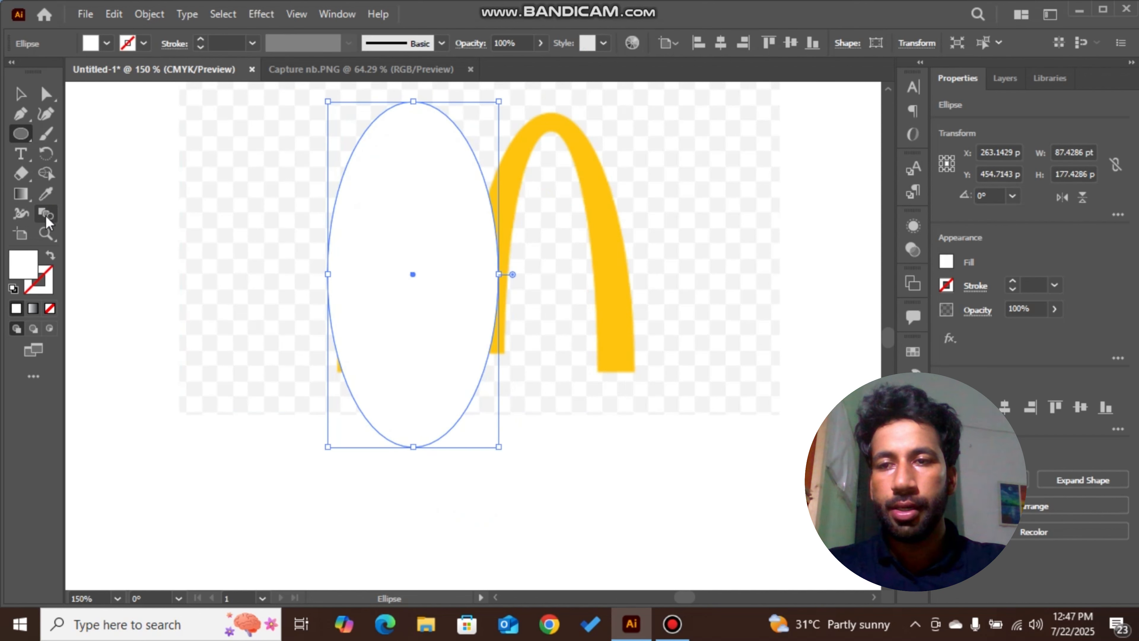
- Try a white outline without fill on the ellipse, testing stroke weights of 4 pt and 8 pt
{"action": "left_click", "coordinate": [50, 256]}
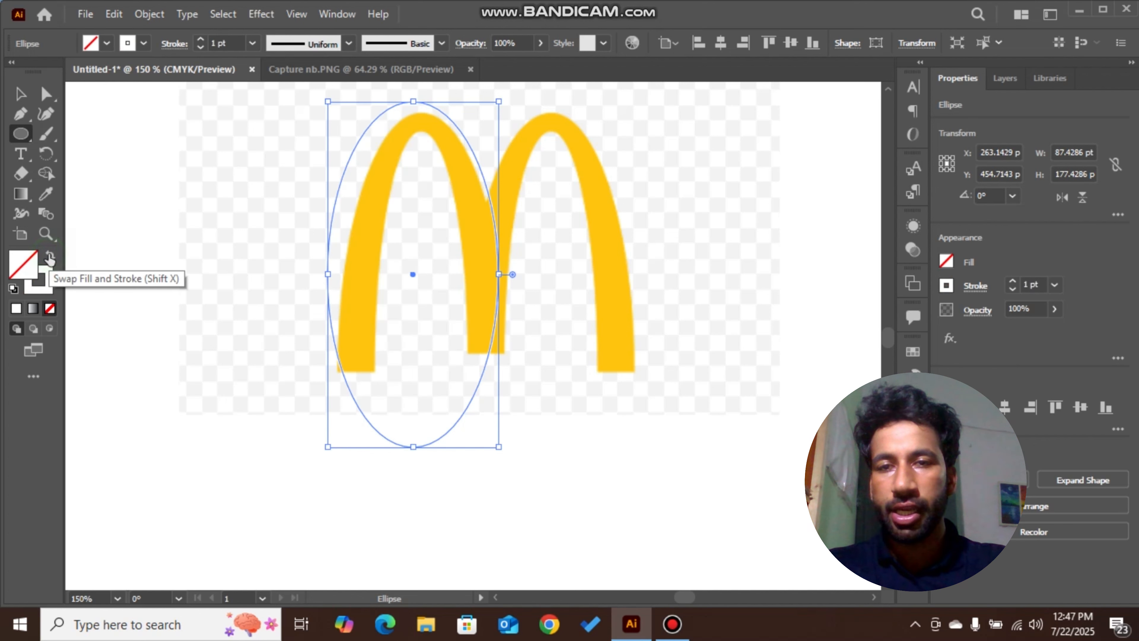
{"action": "left_click", "coordinate": [252, 43]}
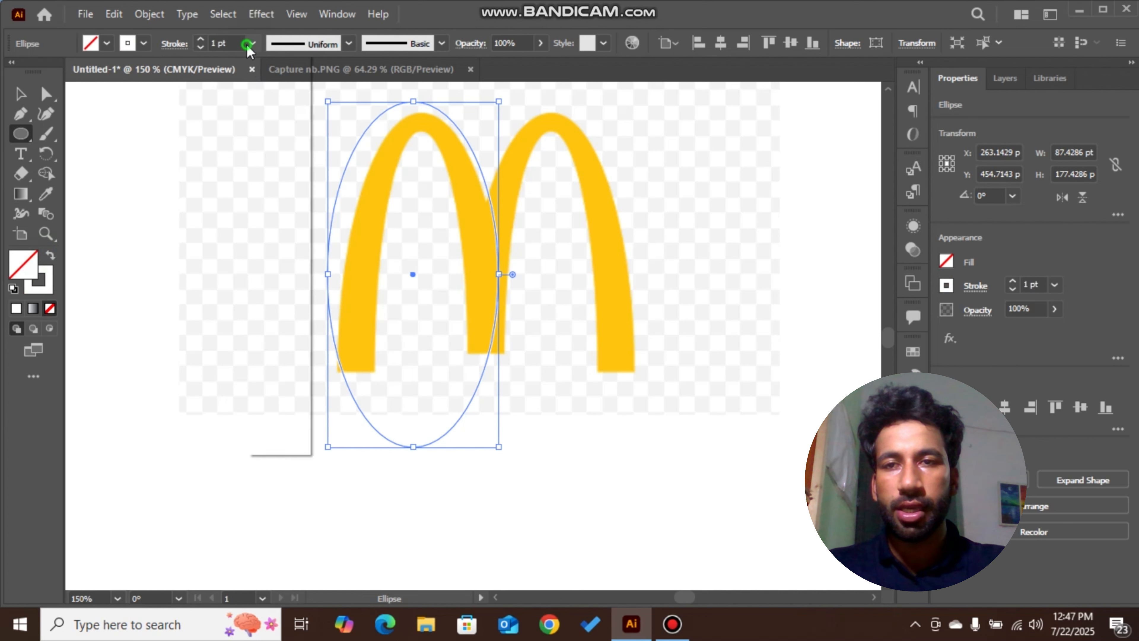
{"action": "left_click", "coordinate": [274, 171]}
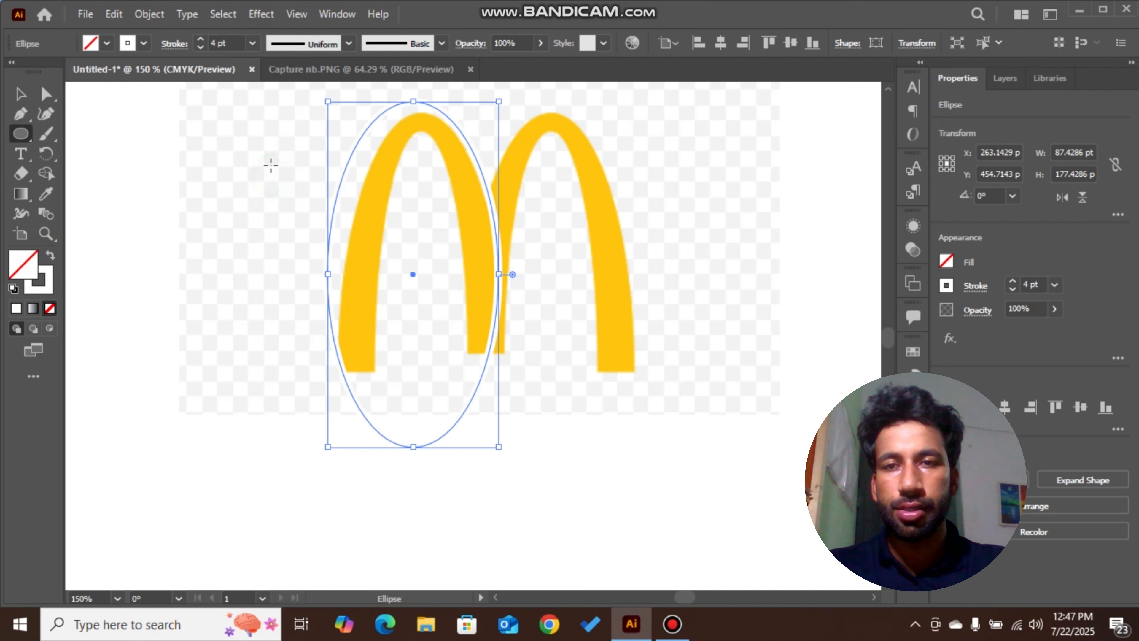
{"action": "left_click", "coordinate": [254, 43]}
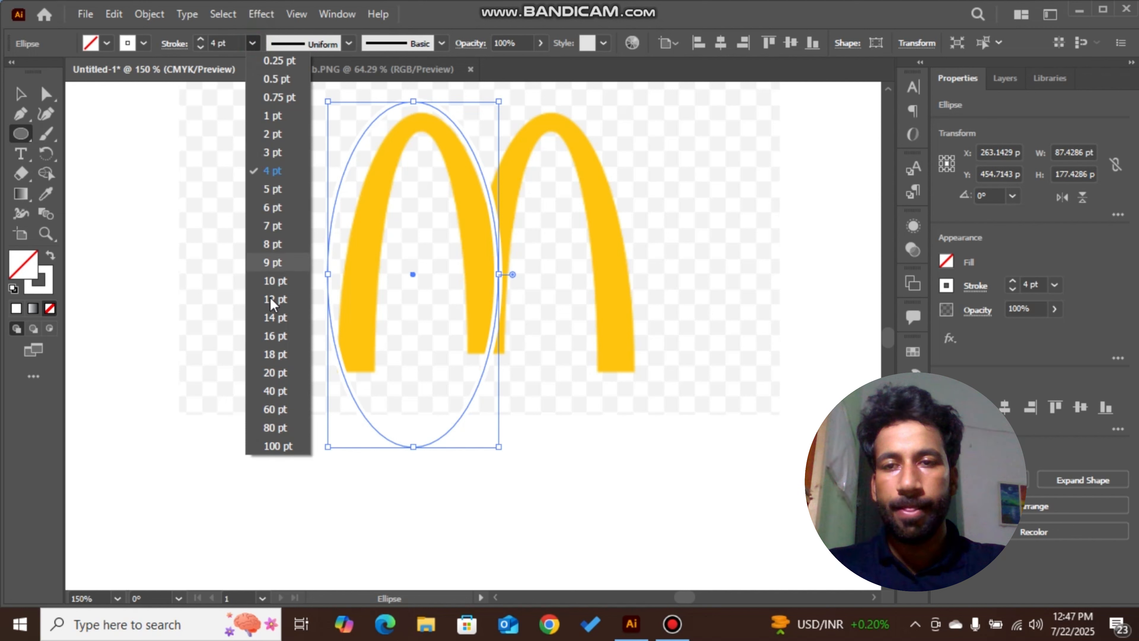
{"action": "left_click", "coordinate": [272, 246]}
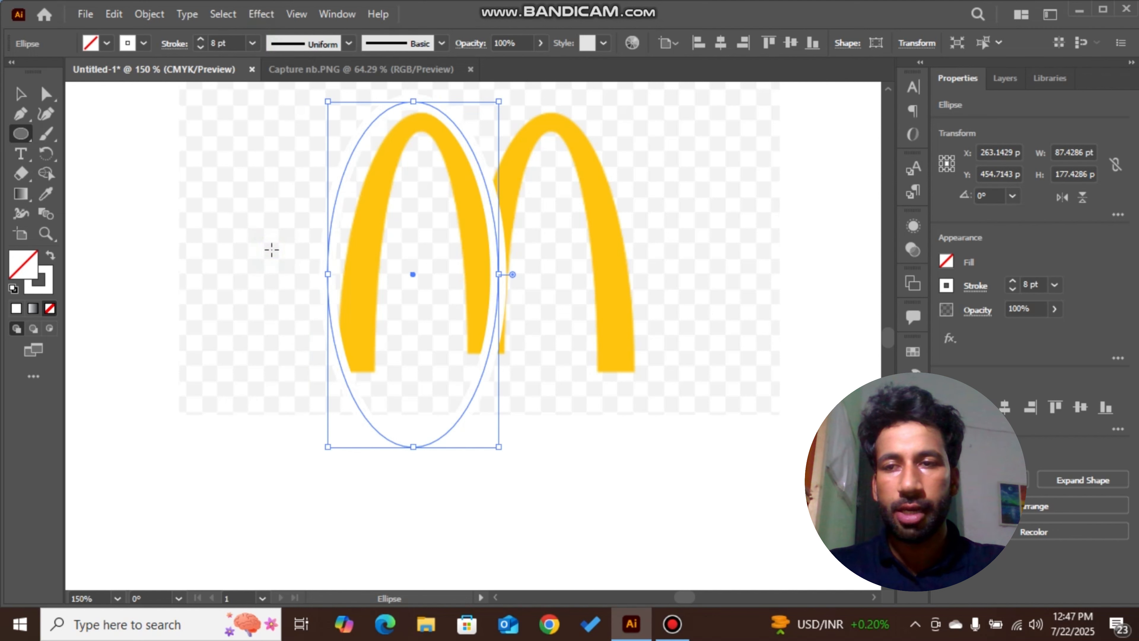
- Give the ellipse the default black 1 pt stroke and remove its fill
{"action": "left_click", "coordinate": [51, 284]}
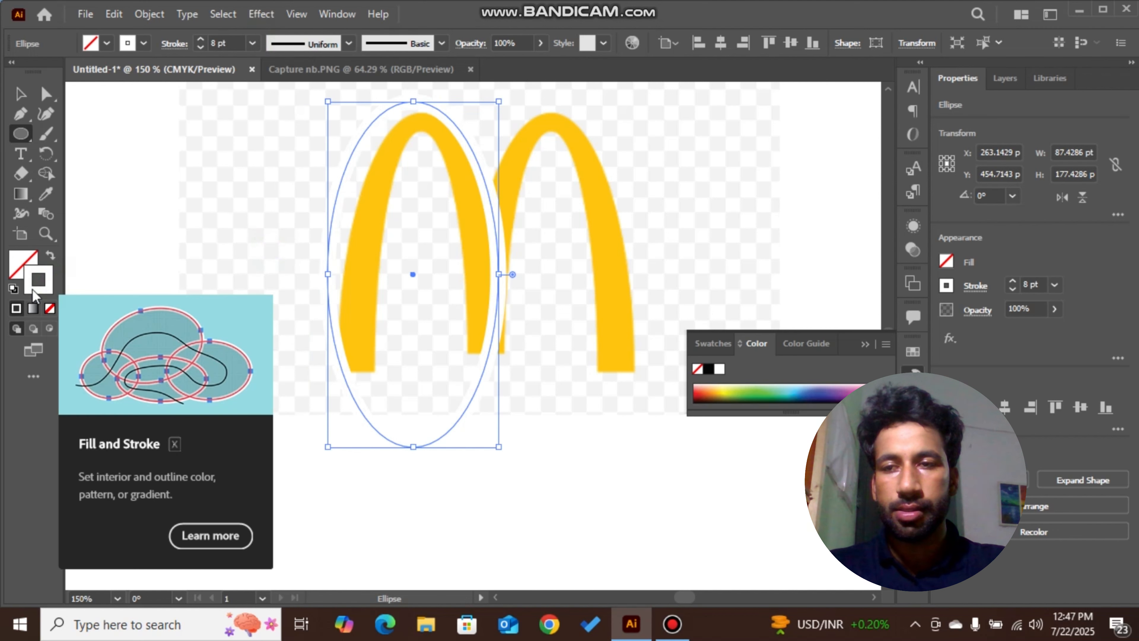
{"action": "left_click", "coordinate": [13, 289]}
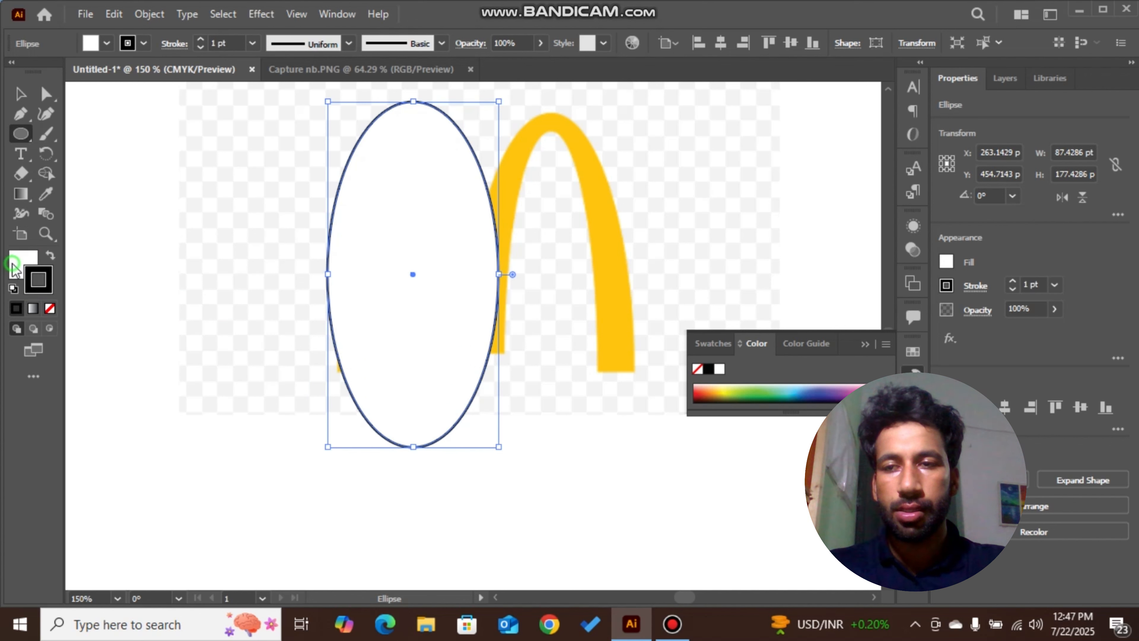
{"action": "left_click", "coordinate": [50, 307]}
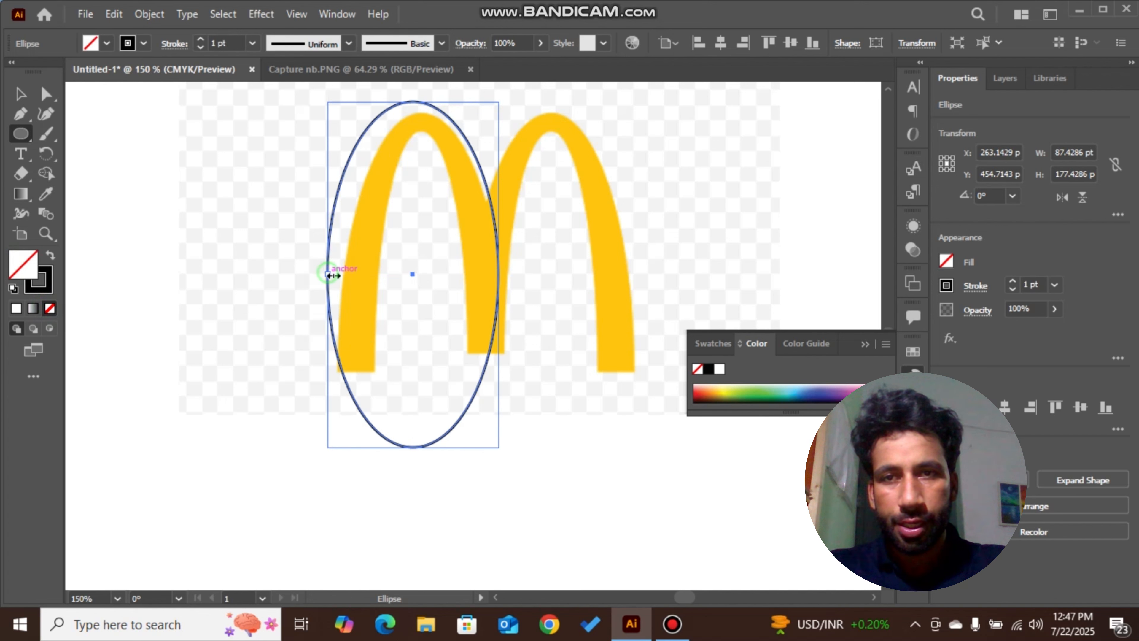
- Resize the ellipse to about 85 pt wide and 193 pt high, aligning its upper edge with the left arch's peak
{"action": "left_click_drag", "start_coordinate": [328, 274], "coordinate": [345, 280]}
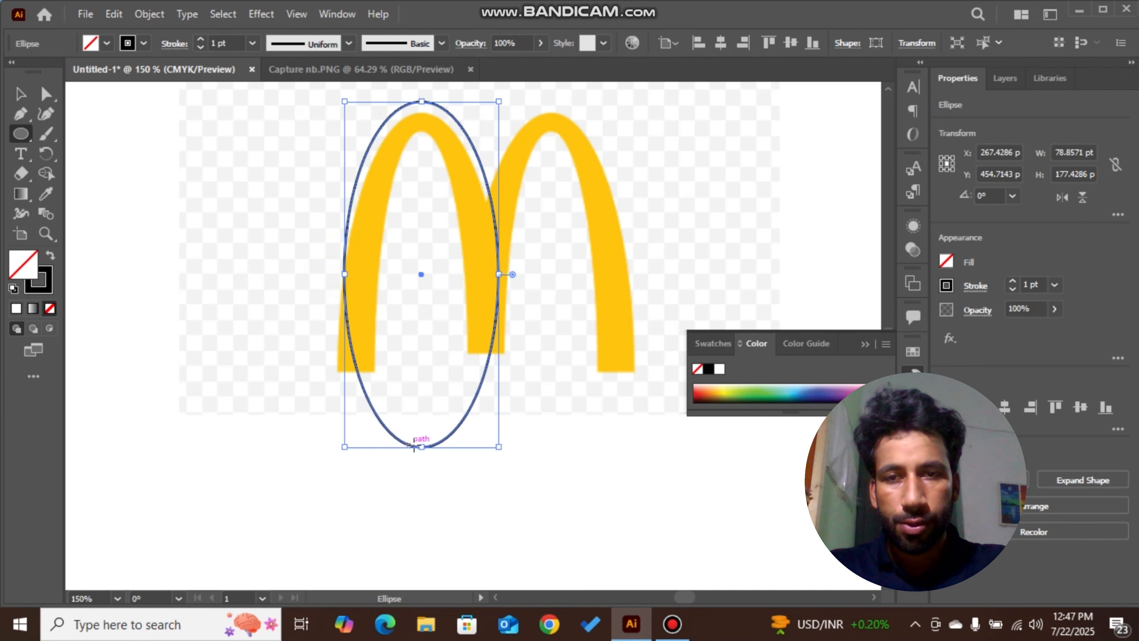
{"action": "left_click_drag", "start_coordinate": [422, 447], "coordinate": [421, 486]}
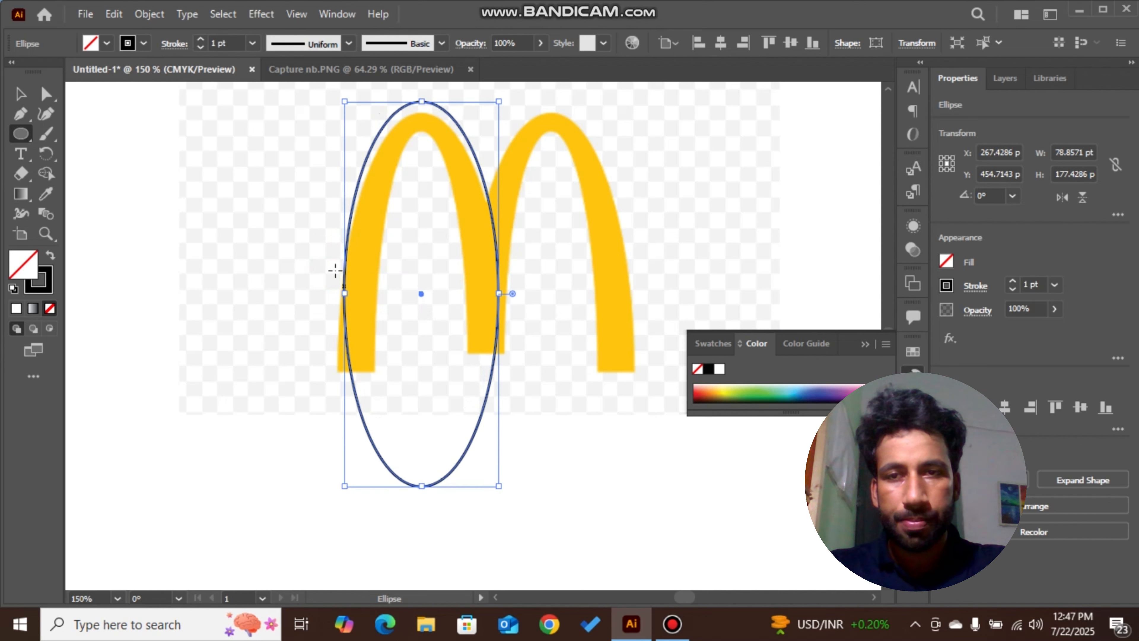
{"action": "left_click_drag", "start_coordinate": [346, 295], "coordinate": [333, 295]}
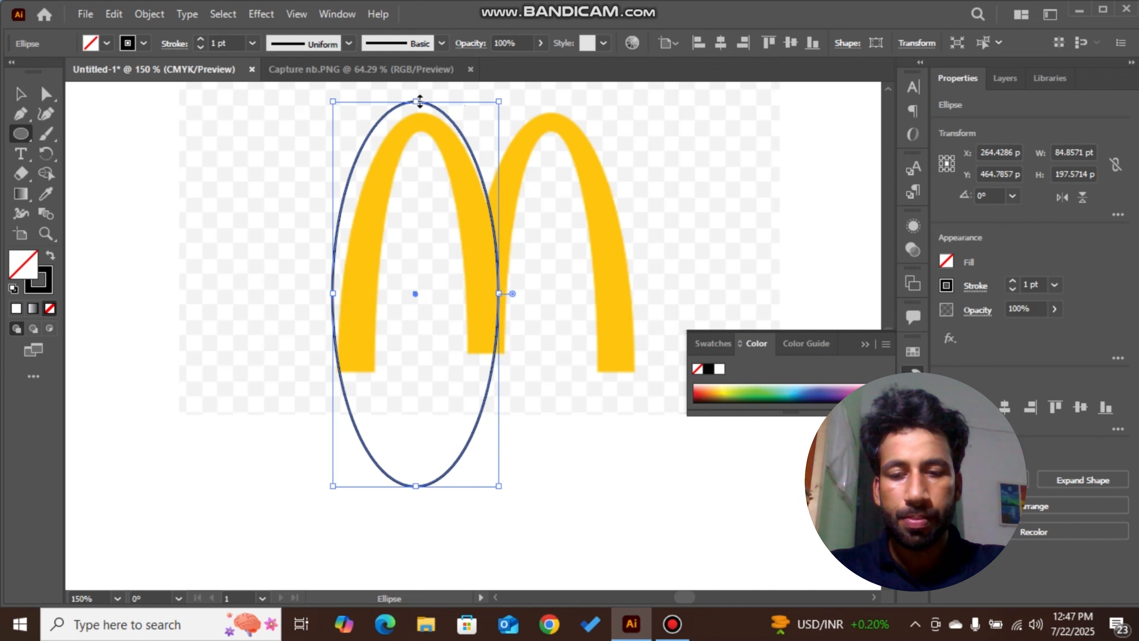
{"action": "scroll", "coordinate": [420, 102], "scroll_direction": "up", "scroll_amount": 2}
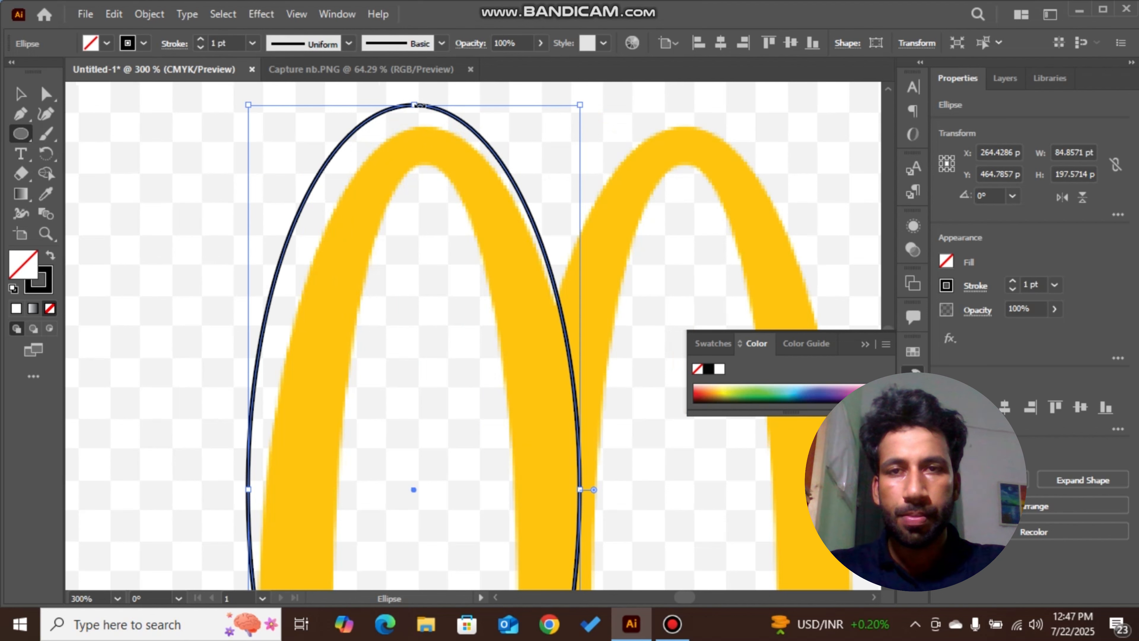
{"action": "left_click_drag", "start_coordinate": [419, 103], "coordinate": [422, 126]}
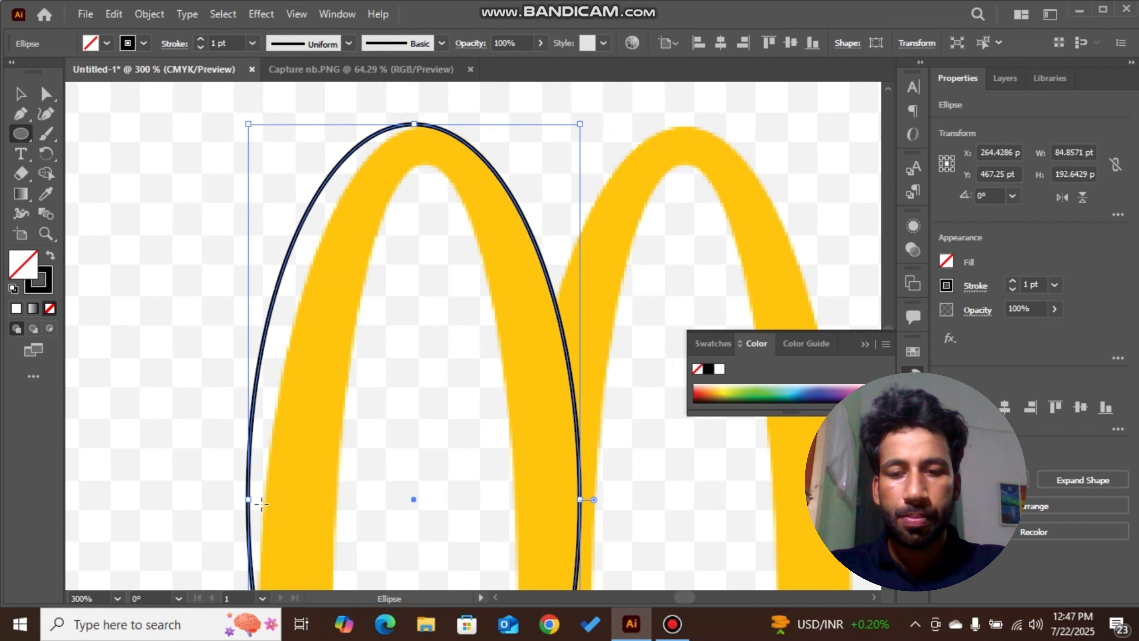
- Narrow the ellipse from both sides to about 76 pt so it follows the left arch's outer curve
{"action": "scroll", "coordinate": [265, 503], "scroll_direction": "down", "scroll_amount": 1}
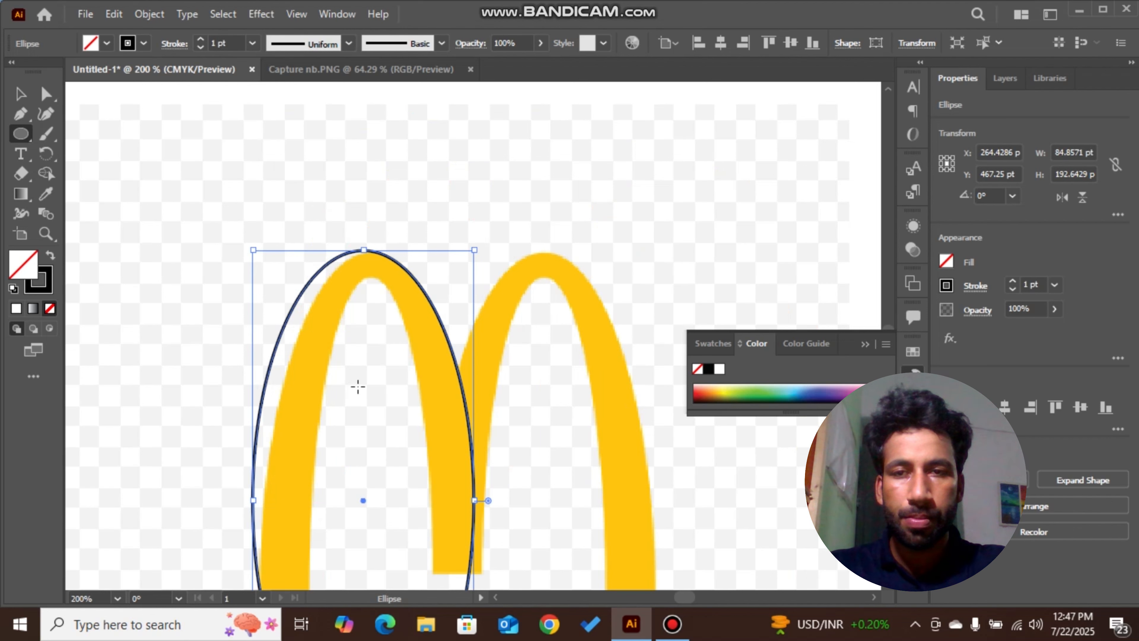
{"action": "scroll", "coordinate": [547, 170], "scroll_direction": "down", "scroll_amount": 5}
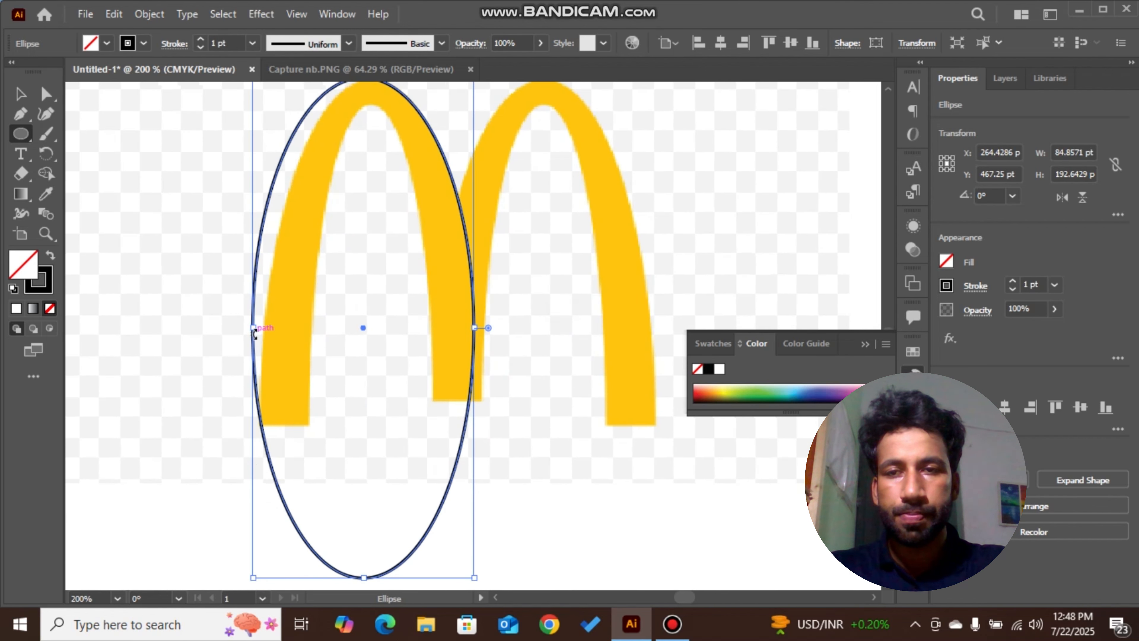
{"action": "left_click_drag", "start_coordinate": [252, 328], "coordinate": [272, 357]}
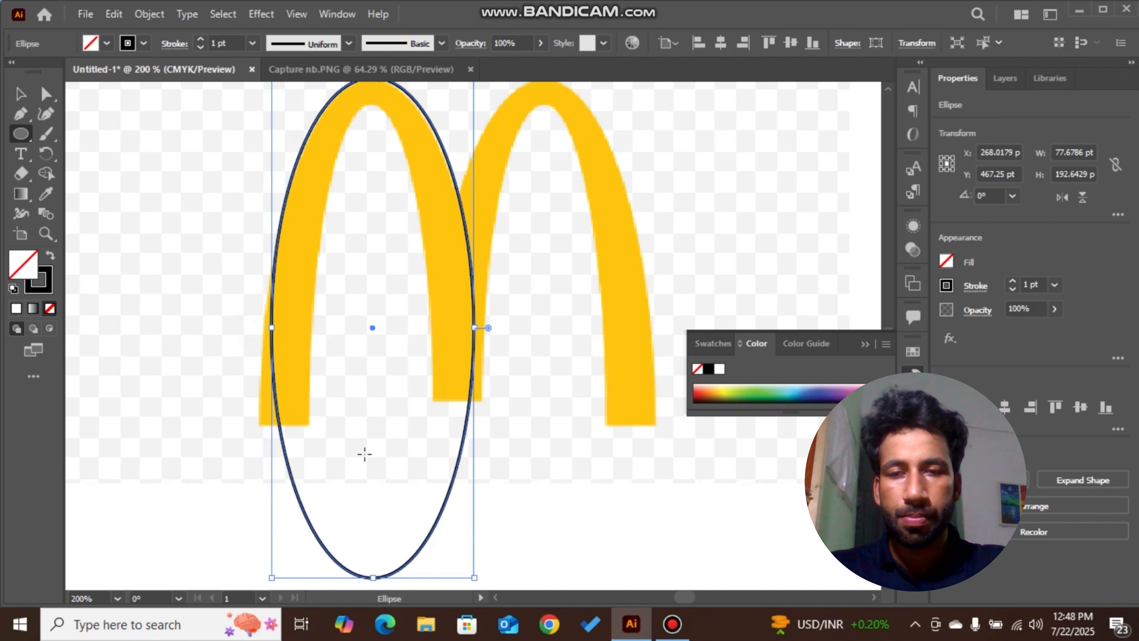
{"action": "scroll", "coordinate": [365, 454], "scroll_direction": "down", "scroll_amount": 1}
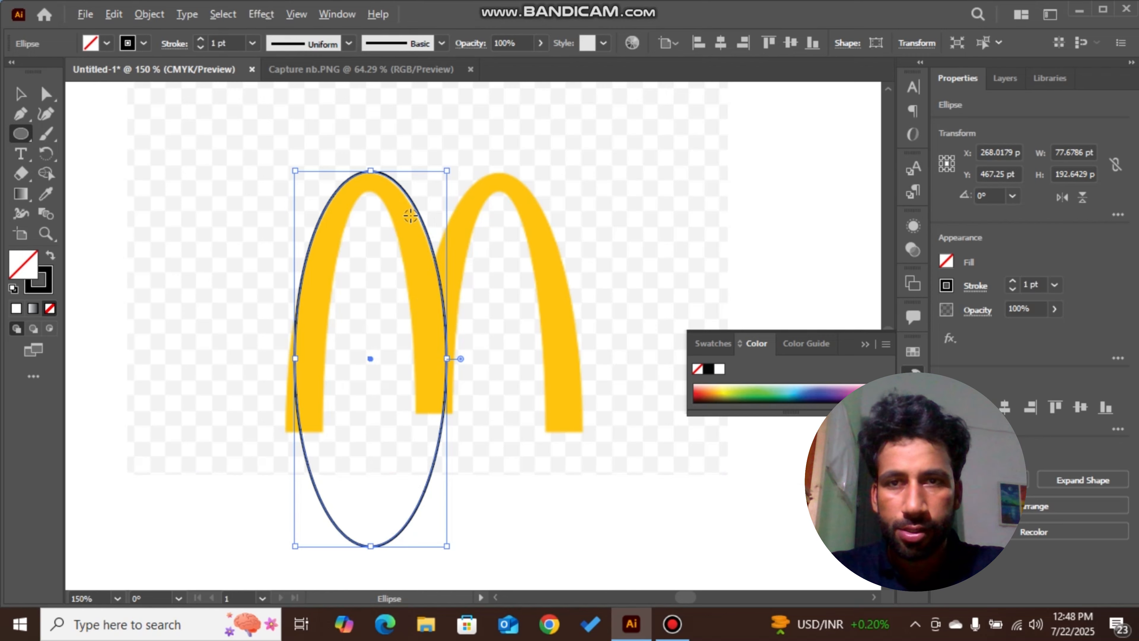
{"action": "scroll", "coordinate": [411, 216], "scroll_direction": "up", "scroll_amount": 3}
{"action": "scroll", "coordinate": [408, 214], "scroll_direction": "down", "scroll_amount": 2}
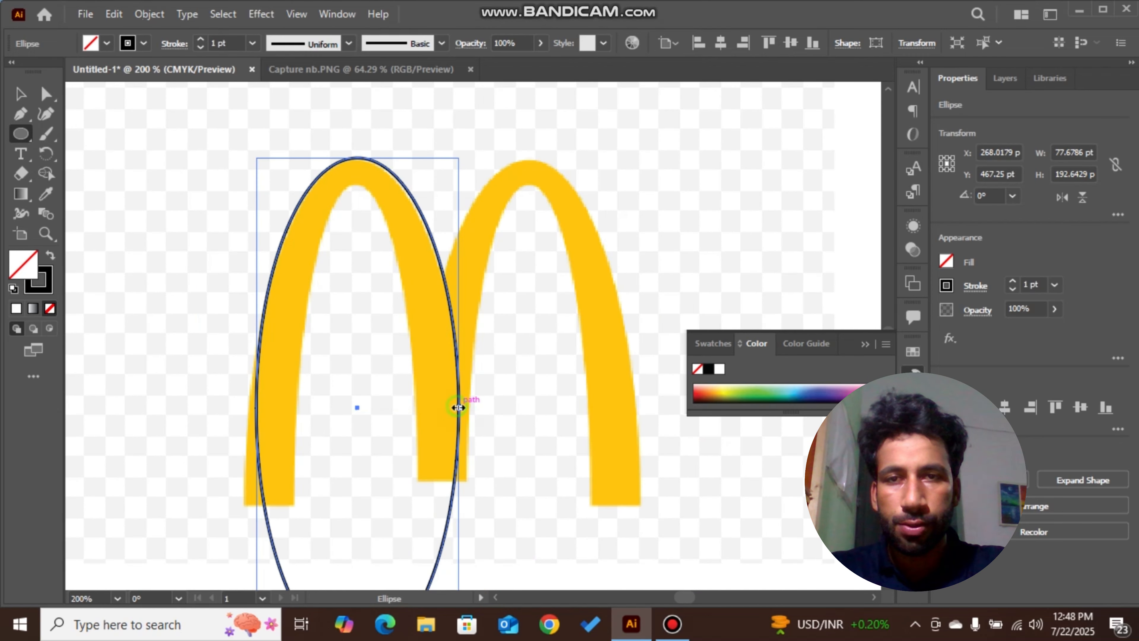
{"action": "left_click_drag", "start_coordinate": [457, 408], "coordinate": [455, 407]}
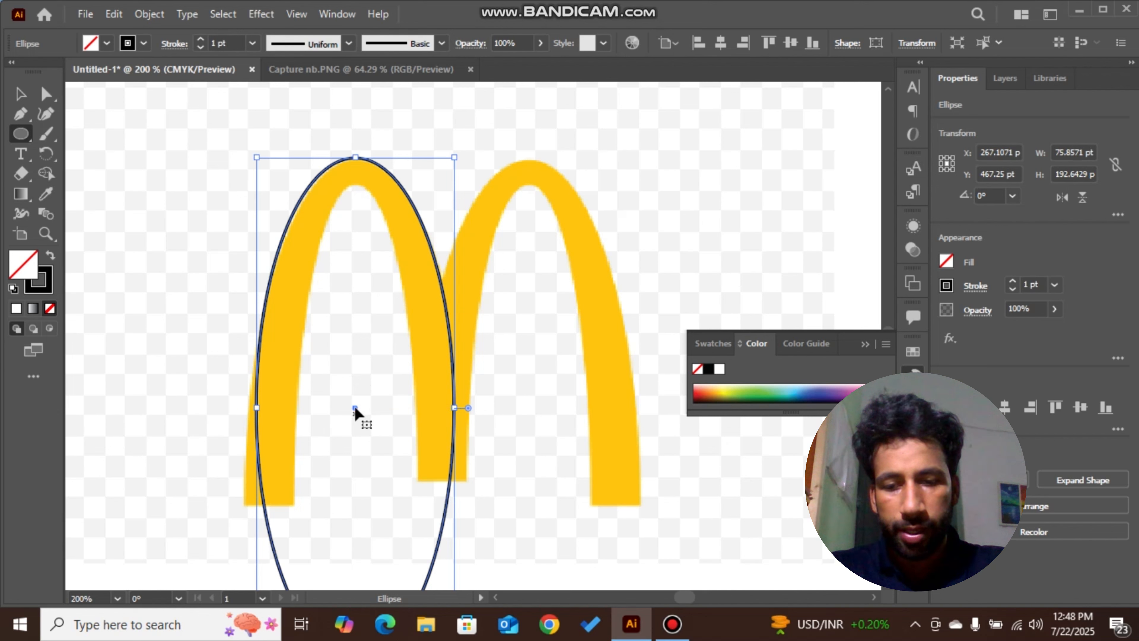
- Duplicate the ellipse onto the right arch's outer curve, and add a second copy about 47 pt wide along its inner curve
{"action": "left_click_drag", "start_coordinate": [355, 407], "coordinate": [528, 413]}
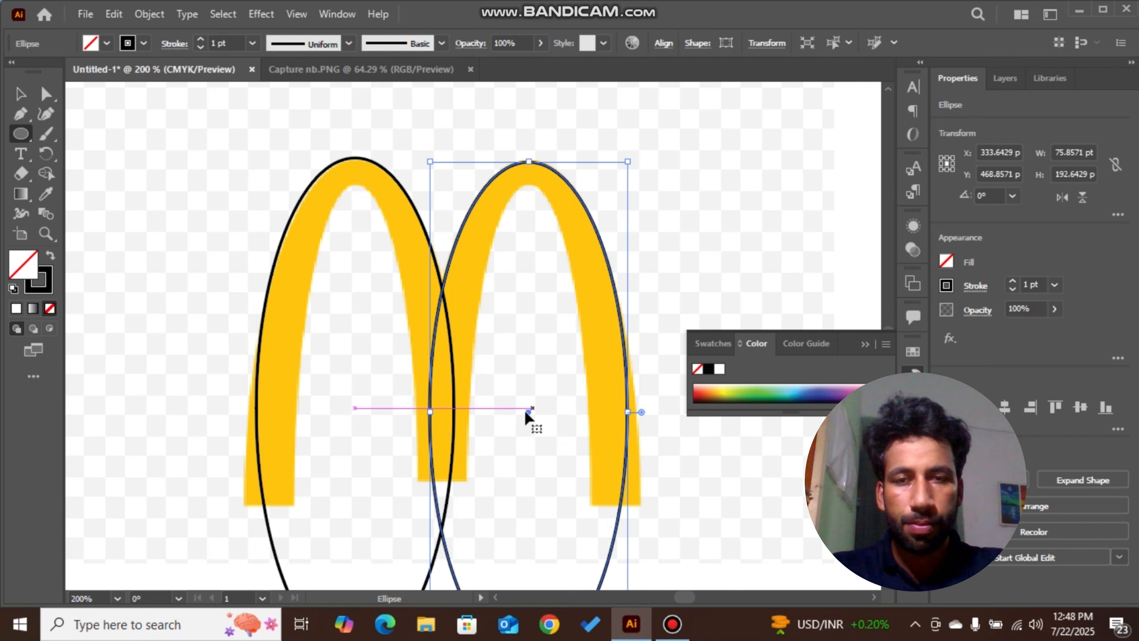
{"action": "left_click_drag", "start_coordinate": [528, 414], "coordinate": [494, 417]}
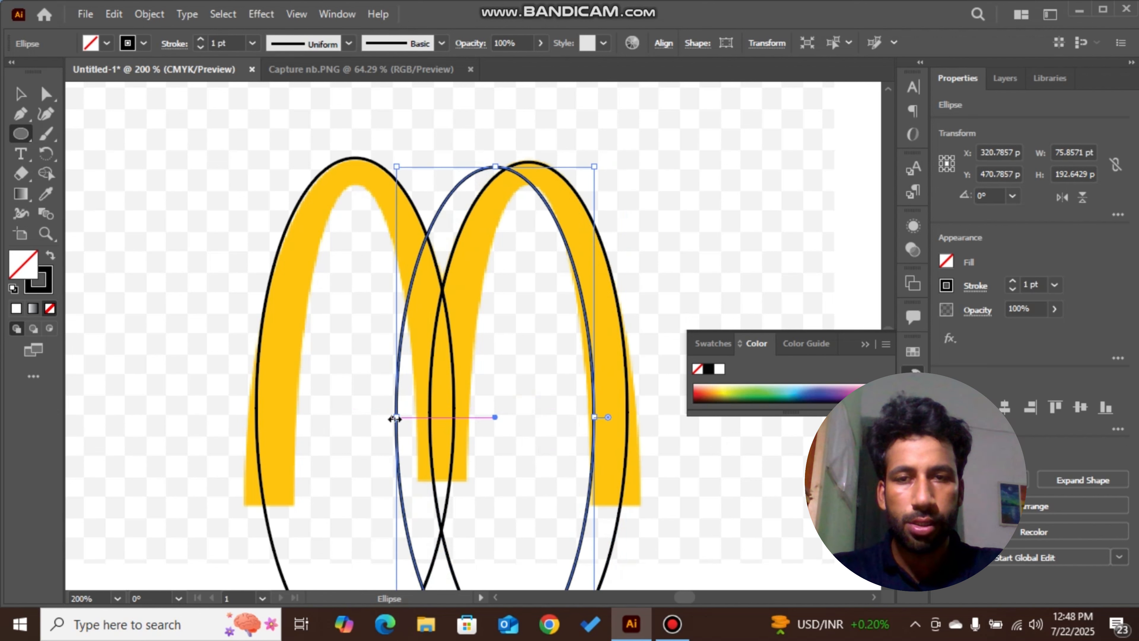
{"action": "left_click_drag", "start_coordinate": [394, 418], "coordinate": [528, 435]}
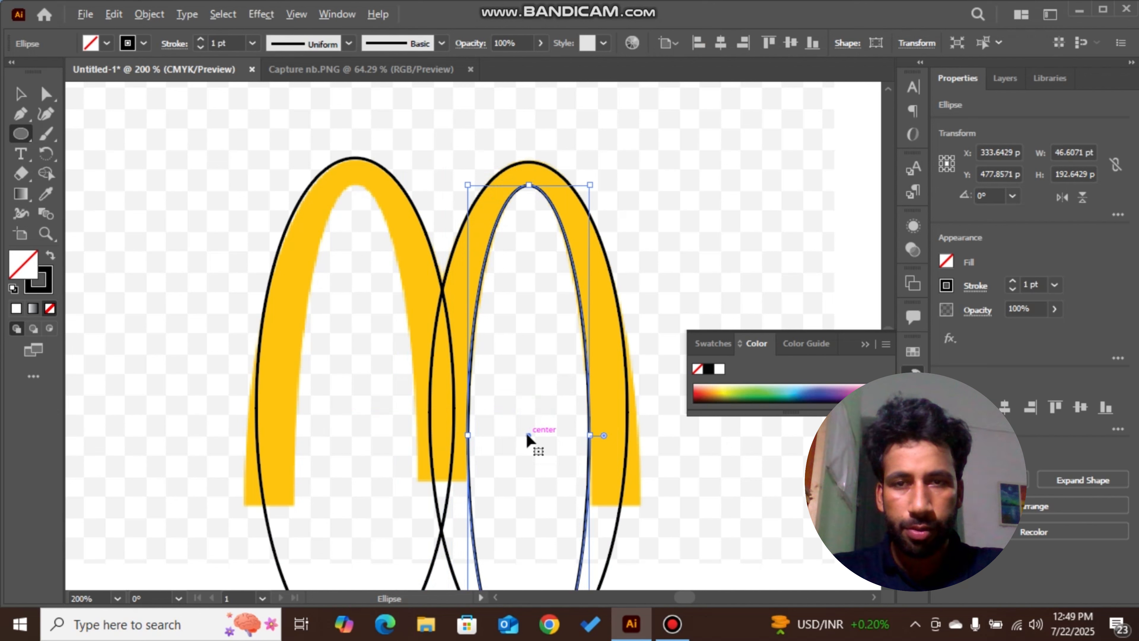
- Duplicate the narrow inner ellipse into the left arch and narrow the copy to about 45 pt to fit the inner curve
{"action": "left_click_drag", "start_coordinate": [528, 436], "coordinate": [355, 434]}
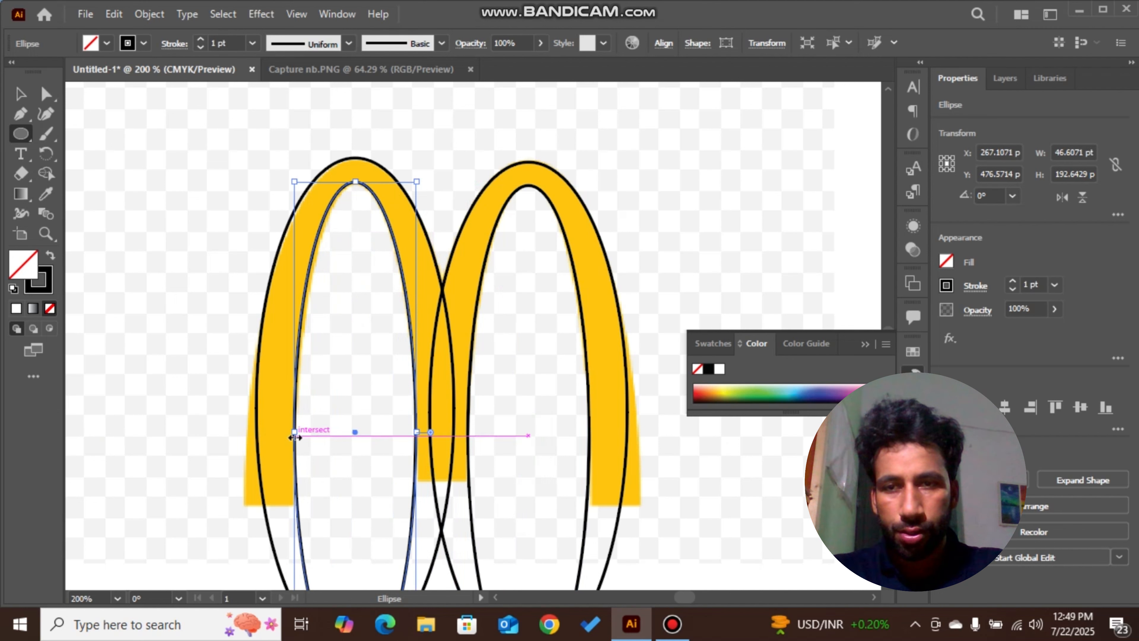
{"action": "left_click_drag", "start_coordinate": [295, 431], "coordinate": [301, 431]}
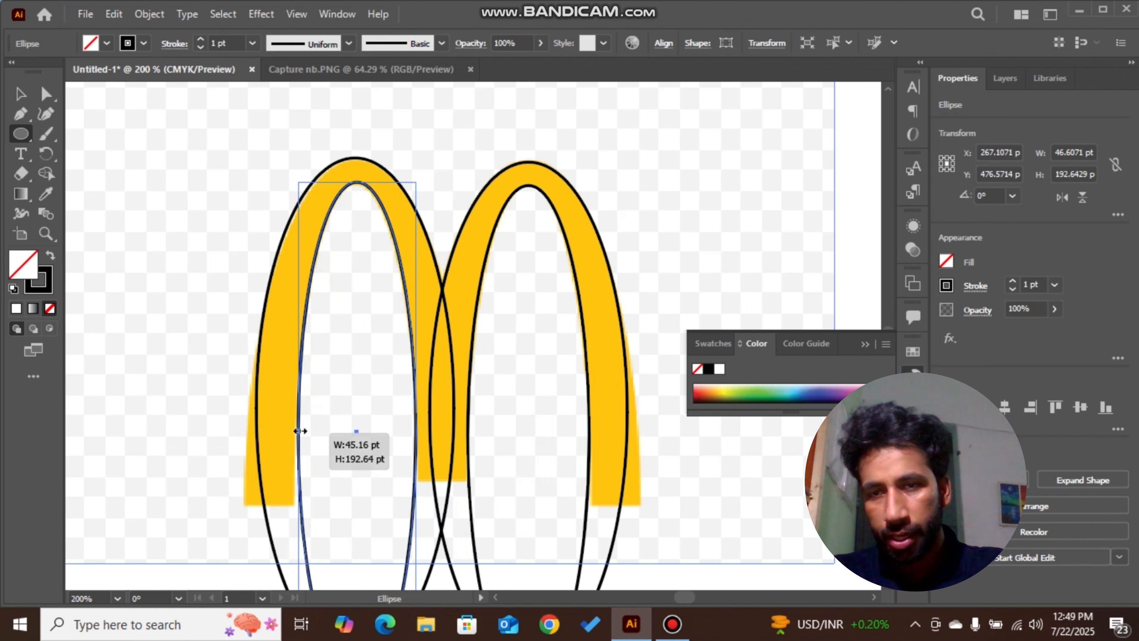
{"action": "left_click_drag", "start_coordinate": [301, 431], "coordinate": [301, 430]}
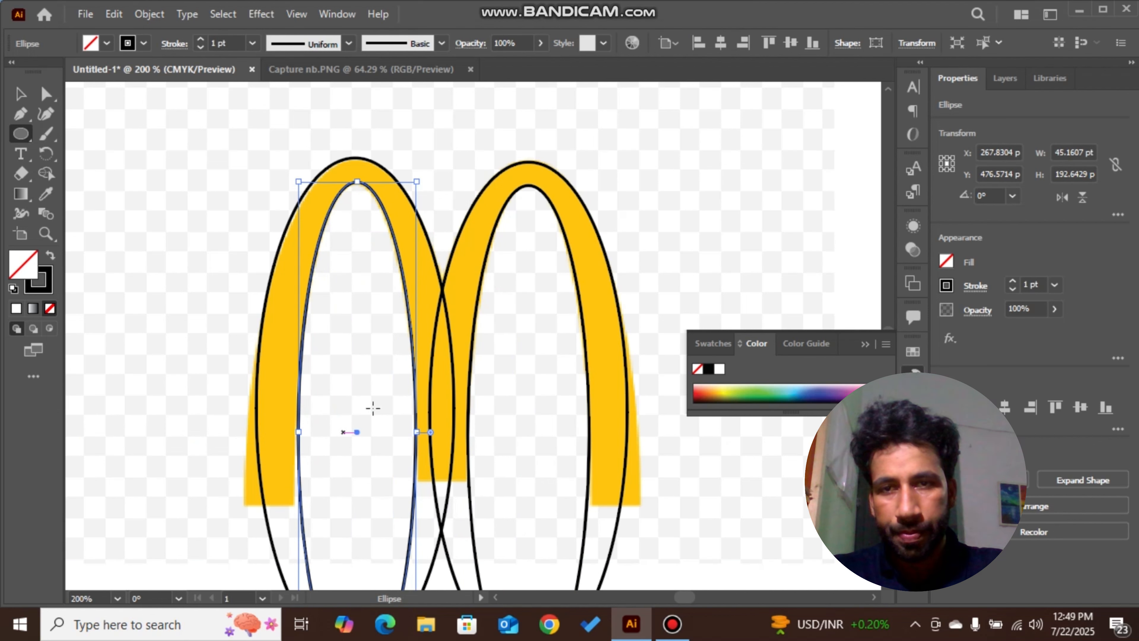
{"action": "scroll", "coordinate": [387, 305], "scroll_direction": "down", "scroll_amount": 1}
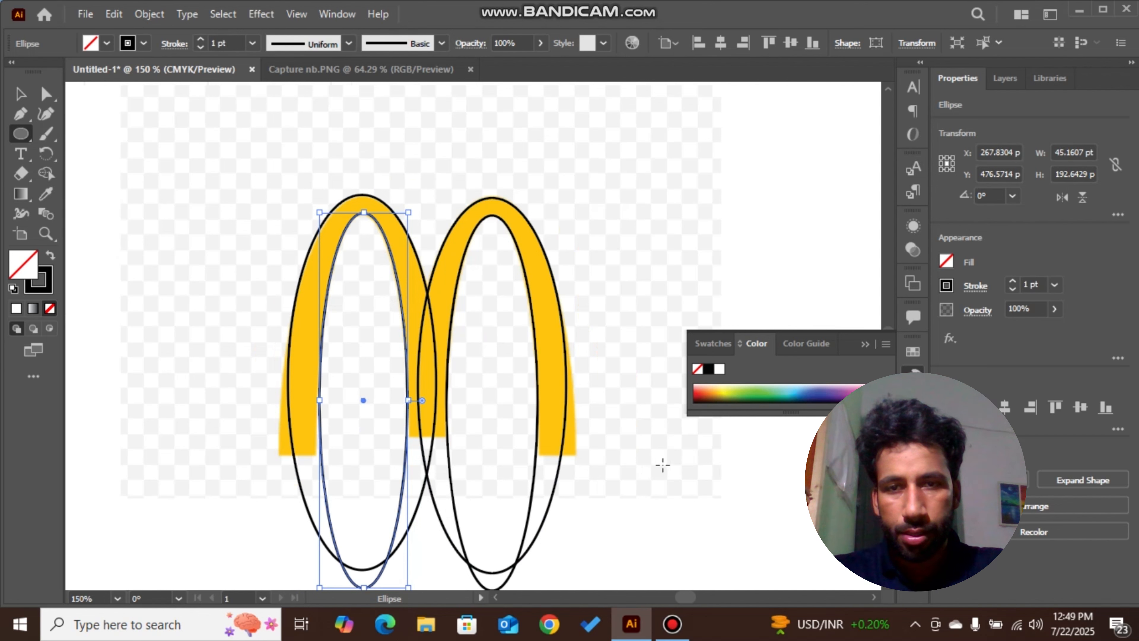
- Stretch the left arch's inner ellipse downward to about 208 pt high, keeping its upper edge in place
{"action": "left_click_drag", "start_coordinate": [627, 458], "coordinate": [631, 265]}
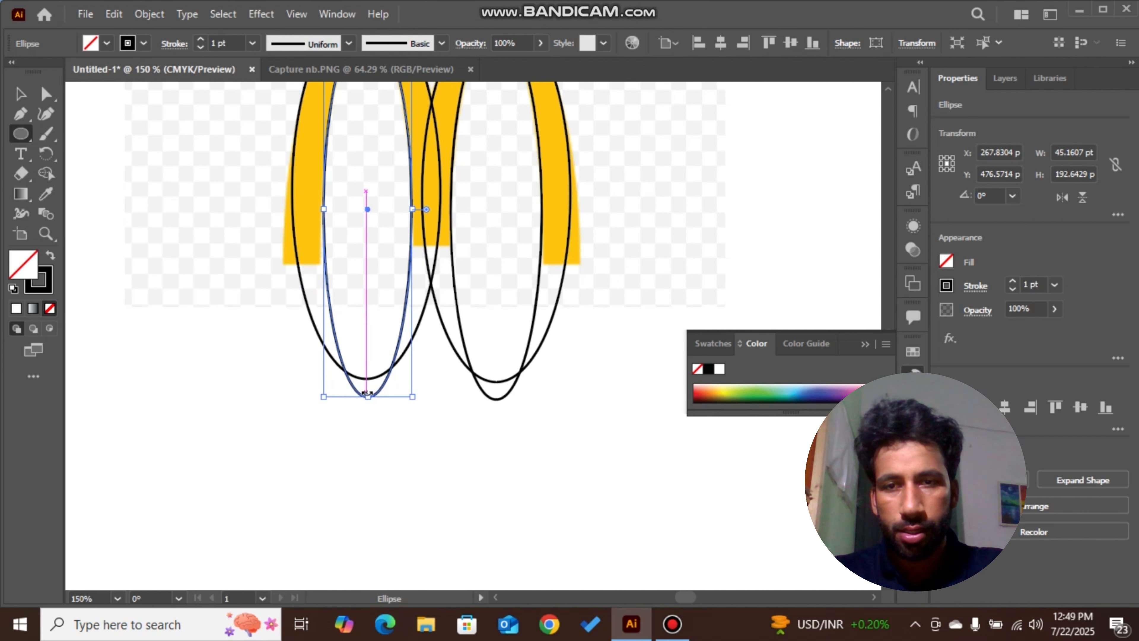
{"action": "left_click_drag", "start_coordinate": [367, 395], "coordinate": [369, 426]}
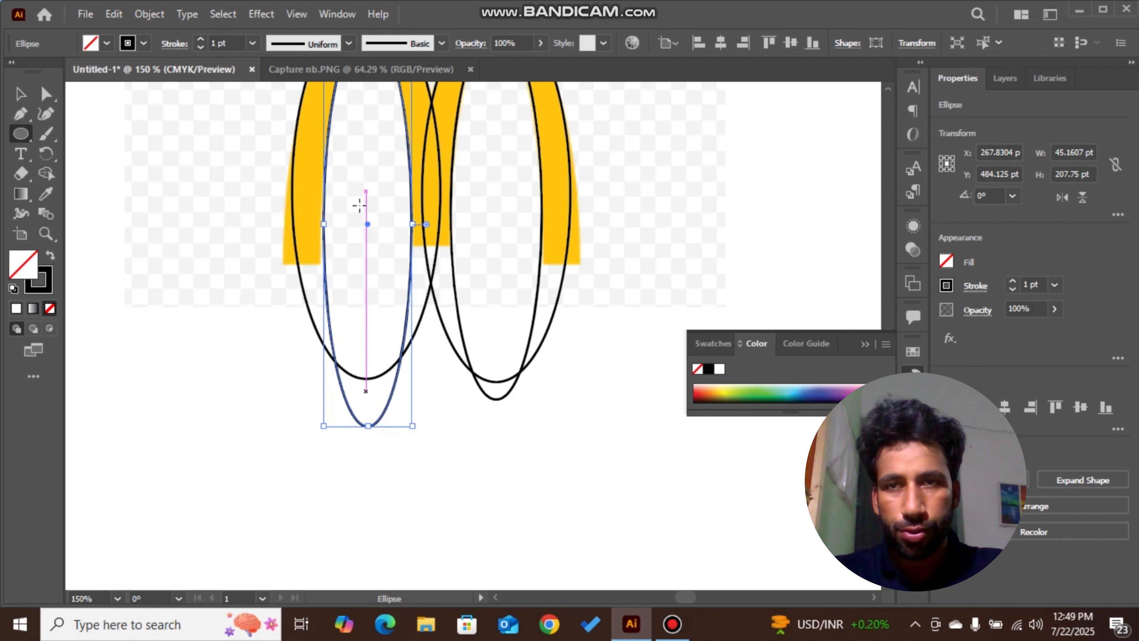
- Draw a line about 61 pt long across the base of the middle leg and lower its left end to flatten it
{"action": "scroll", "coordinate": [359, 196], "scroll_direction": "up", "scroll_amount": 1}
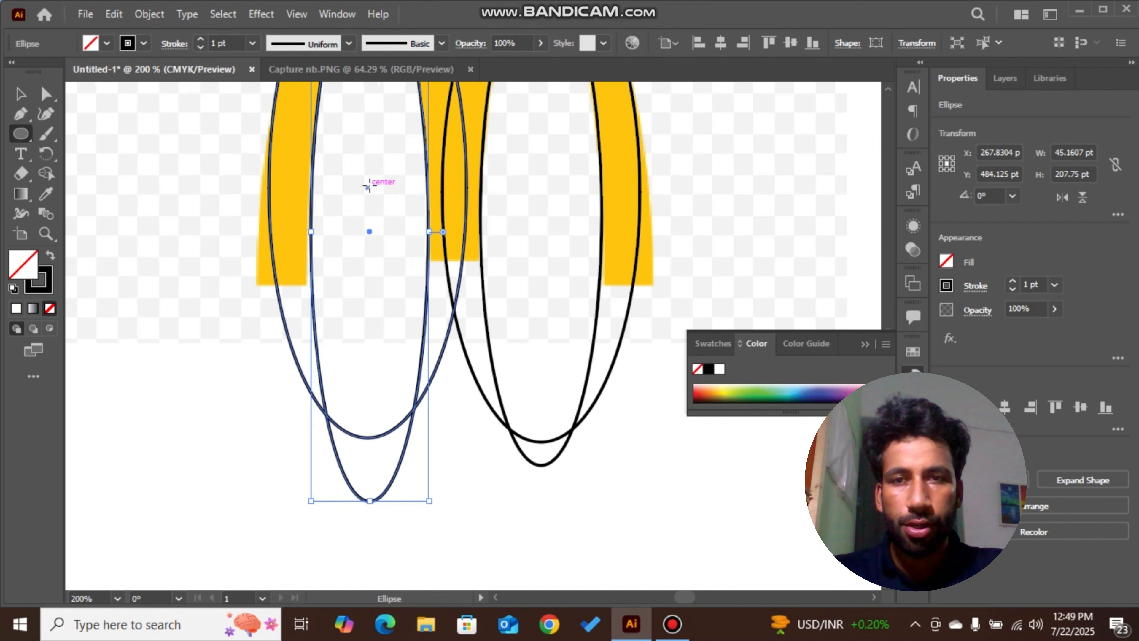
{"action": "left_click_drag", "start_coordinate": [369, 172], "coordinate": [316, 264]}
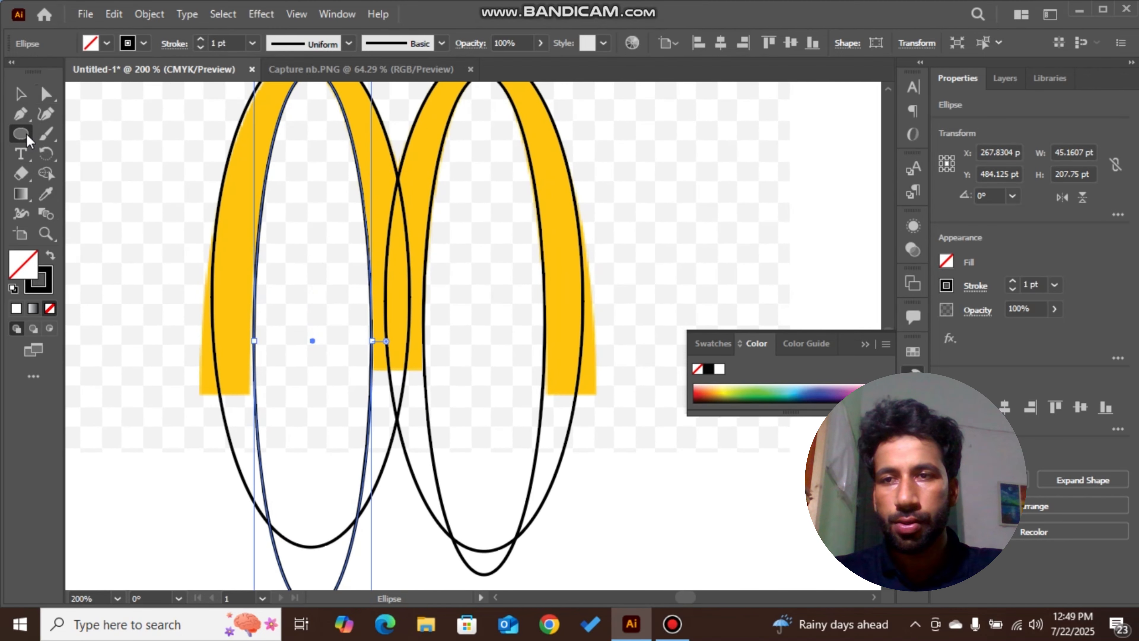
{"action": "left_click_drag", "start_coordinate": [26, 136], "coordinate": [72, 216]}
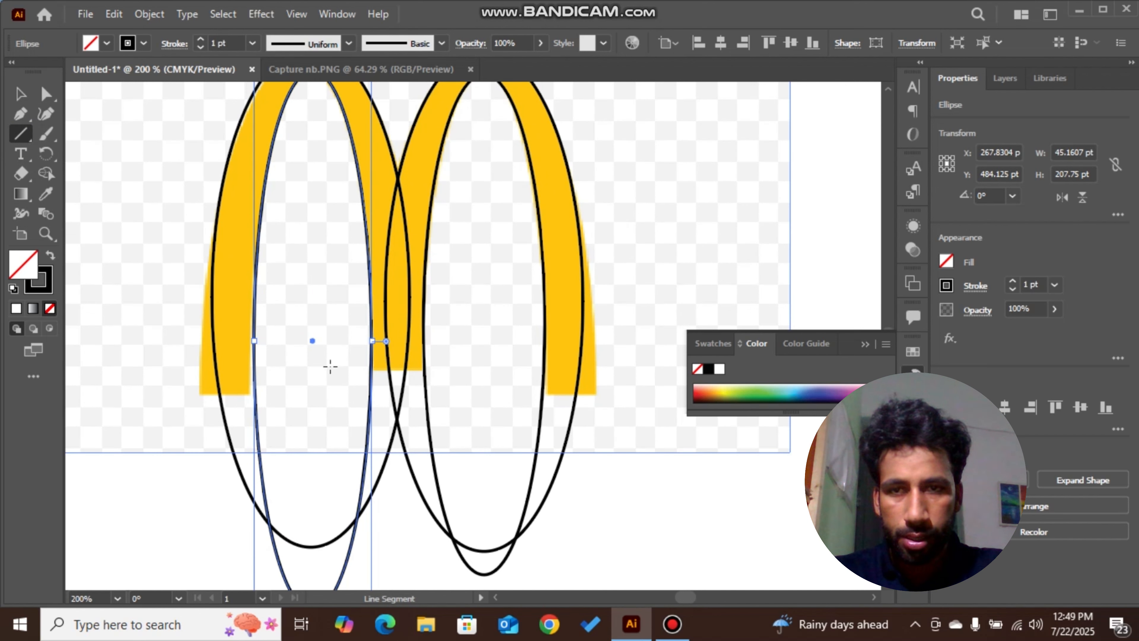
{"action": "left_click_drag", "start_coordinate": [323, 364], "coordinate": [481, 375]}
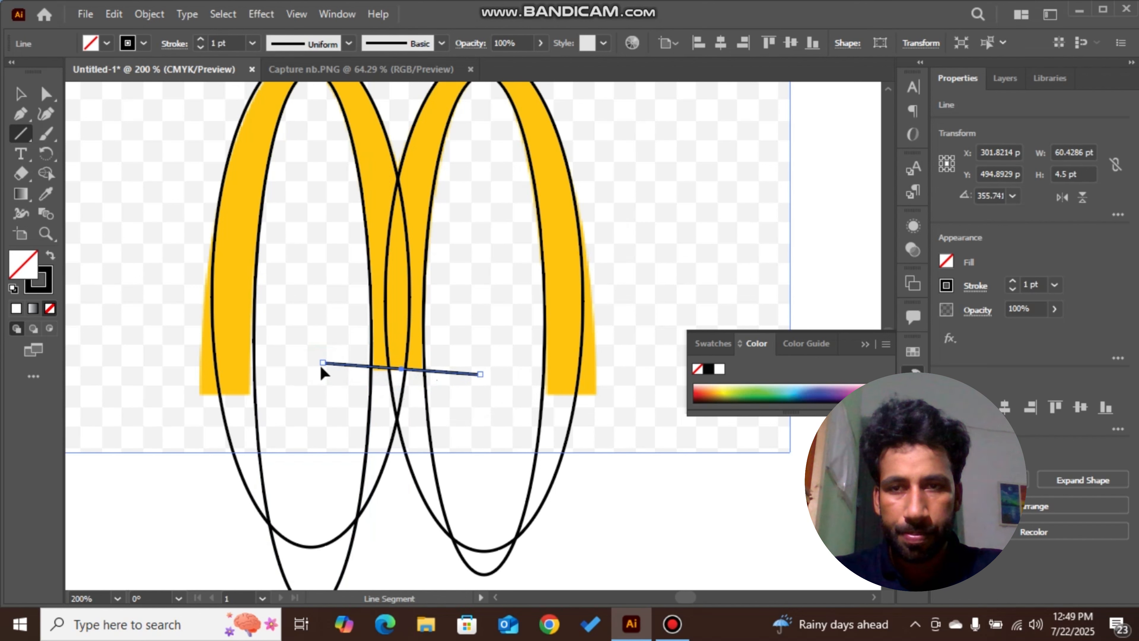
{"action": "left_click_drag", "start_coordinate": [321, 367], "coordinate": [322, 368]}
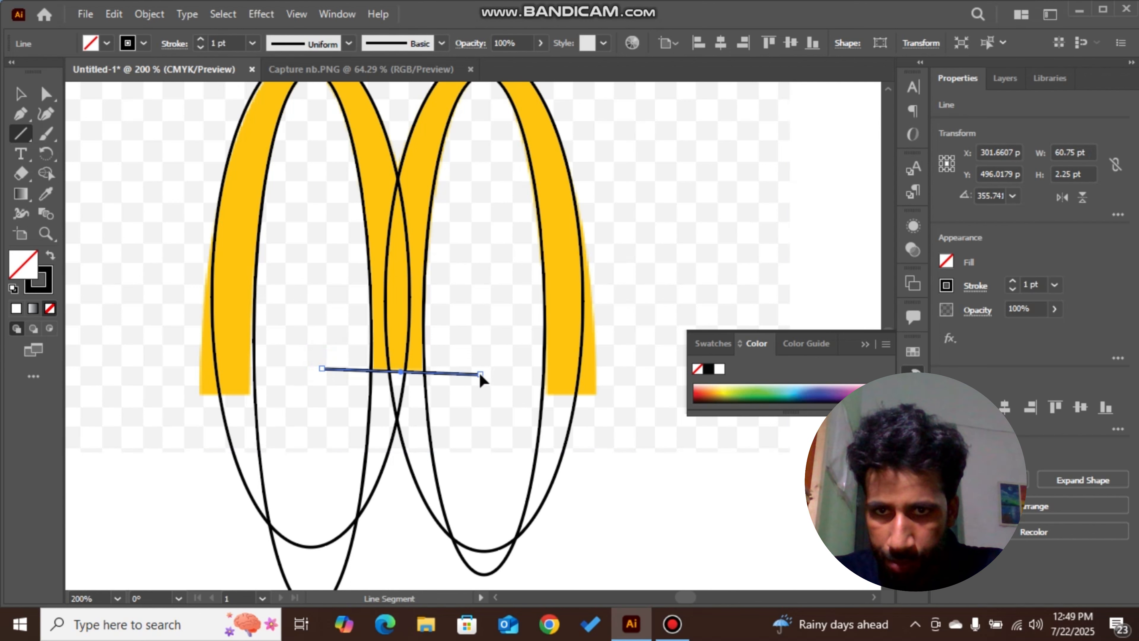
{"action": "left_click_drag", "start_coordinate": [480, 374], "coordinate": [480, 374]}
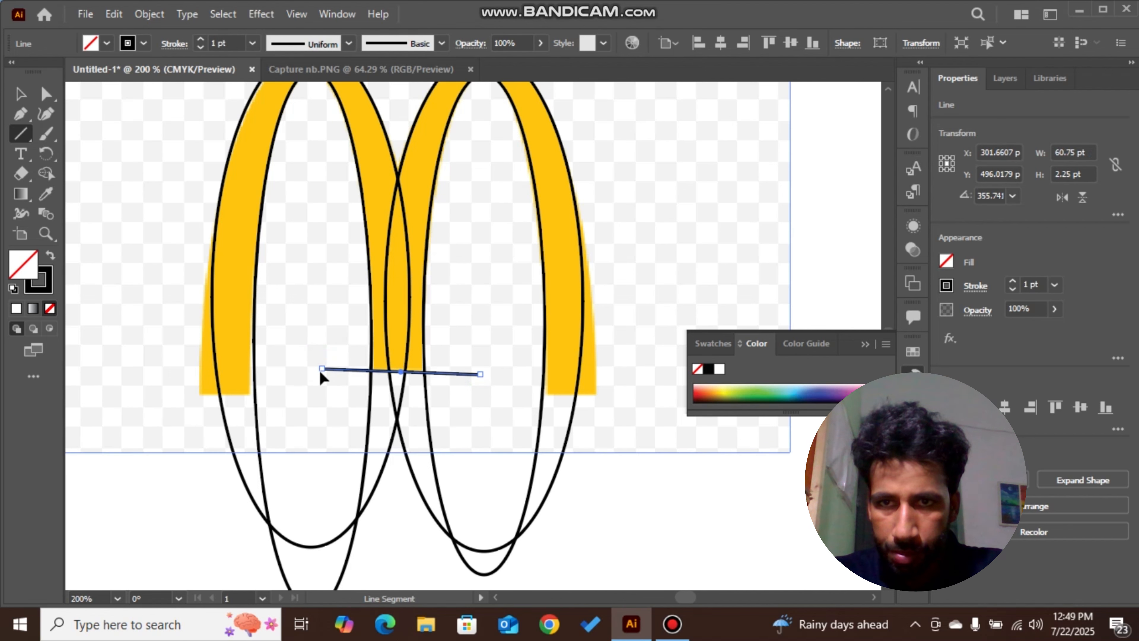
- Raise the right end of the middle-leg line slightly so it sits closer to the yellow leg's lower edge
{"action": "scroll", "coordinate": [329, 367], "scroll_direction": "up", "scroll_amount": 3}
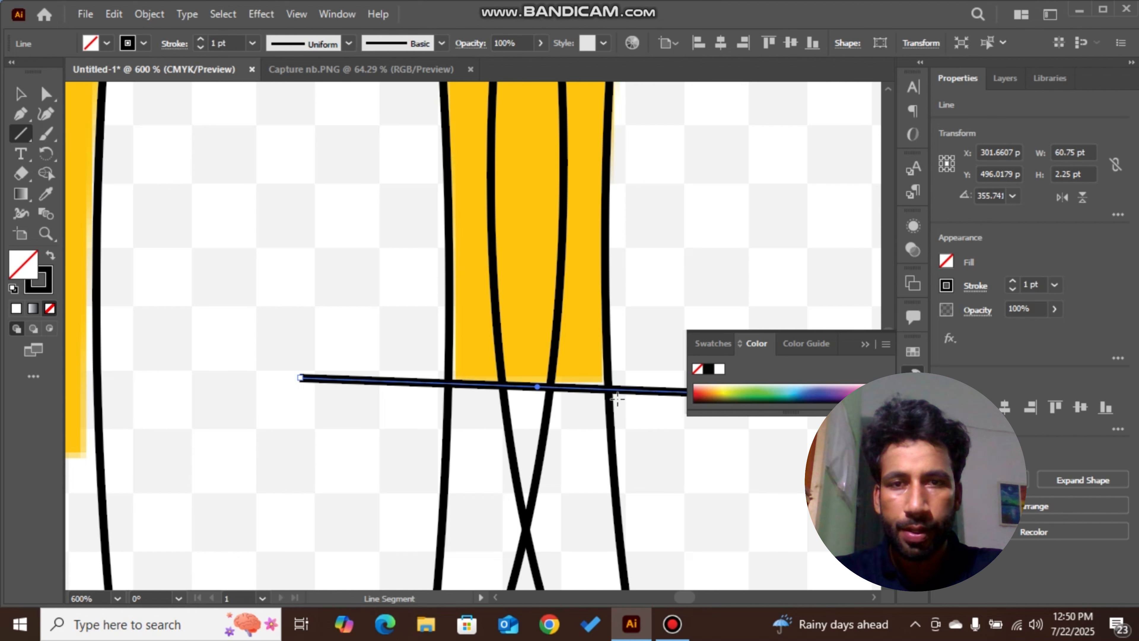
{"action": "key", "text": "space"}
{"action": "left_click_drag", "start_coordinate": [676, 257], "coordinate": [462, 252]}
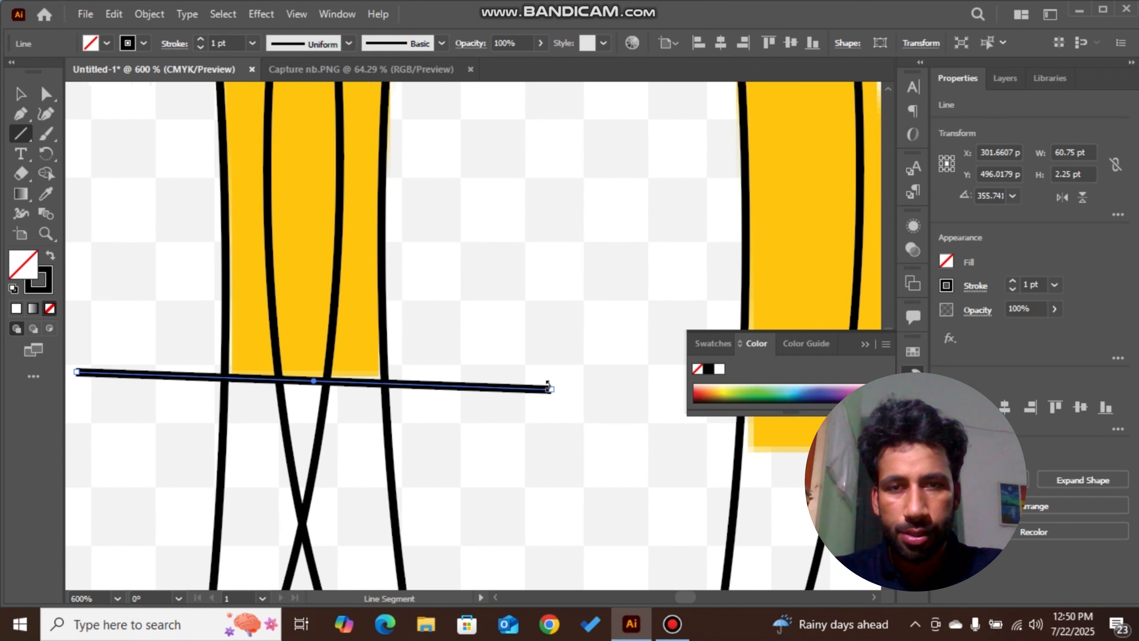
{"action": "left_click_drag", "start_coordinate": [550, 388], "coordinate": [549, 380]}
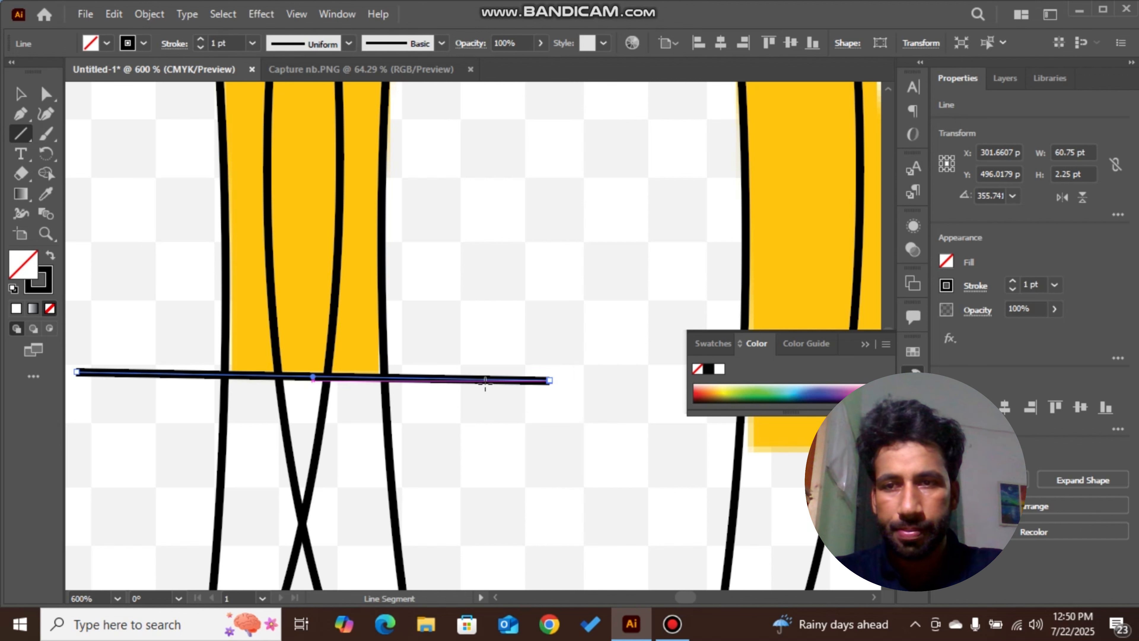
{"action": "scroll", "coordinate": [148, 308], "scroll_direction": "down", "scroll_amount": 2}
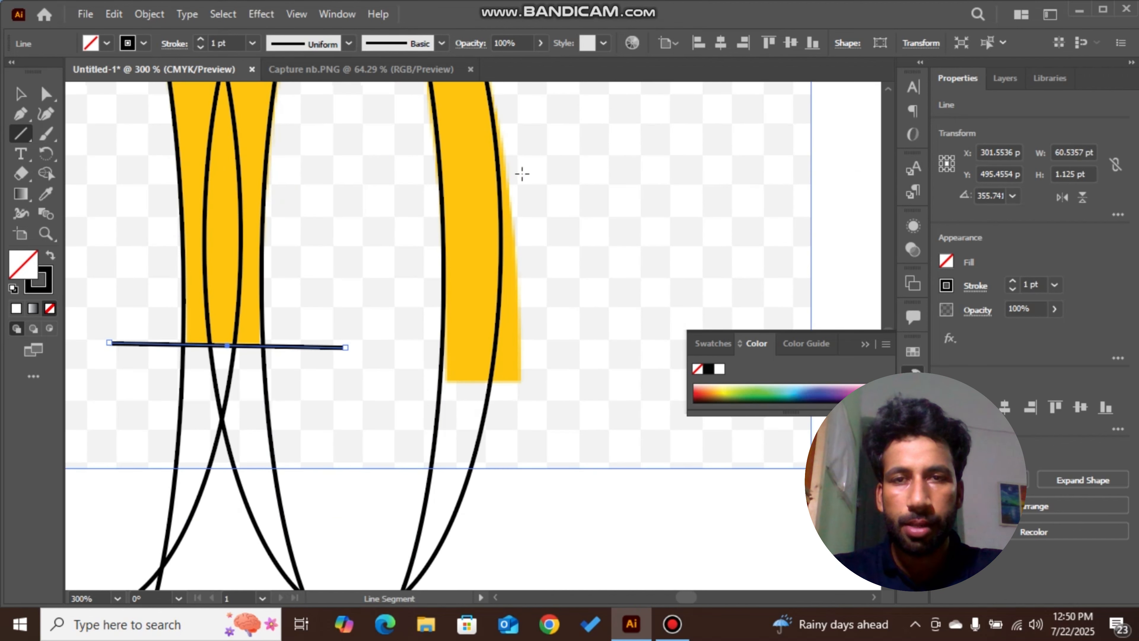
{"action": "left_click_drag", "start_coordinate": [531, 127], "coordinate": [483, 183]}
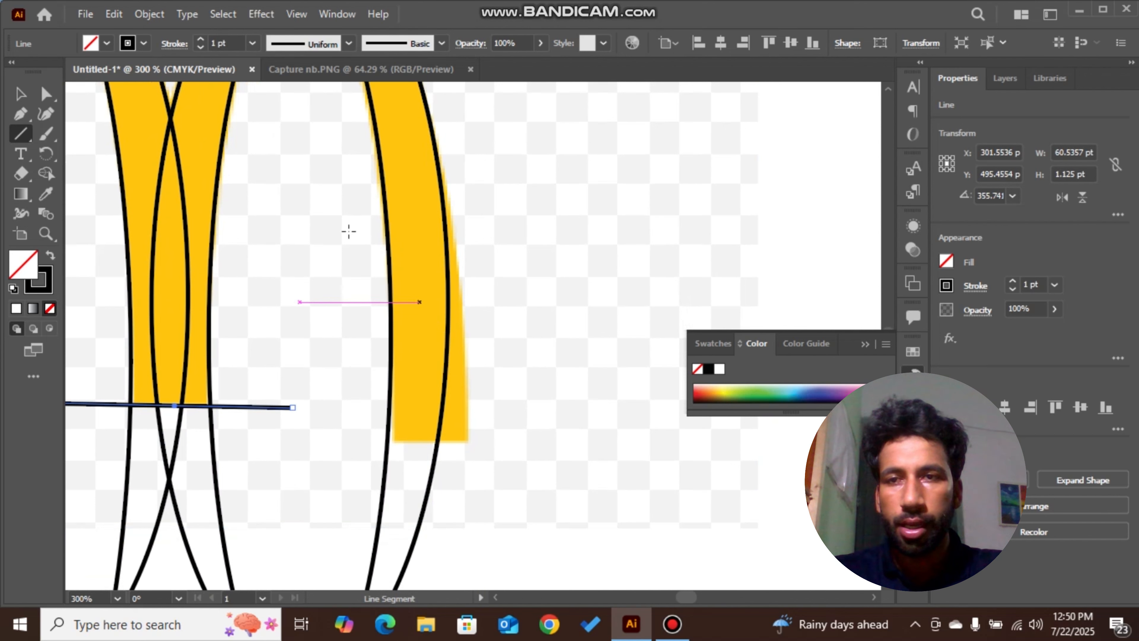
{"action": "left_click", "coordinate": [431, 124]}
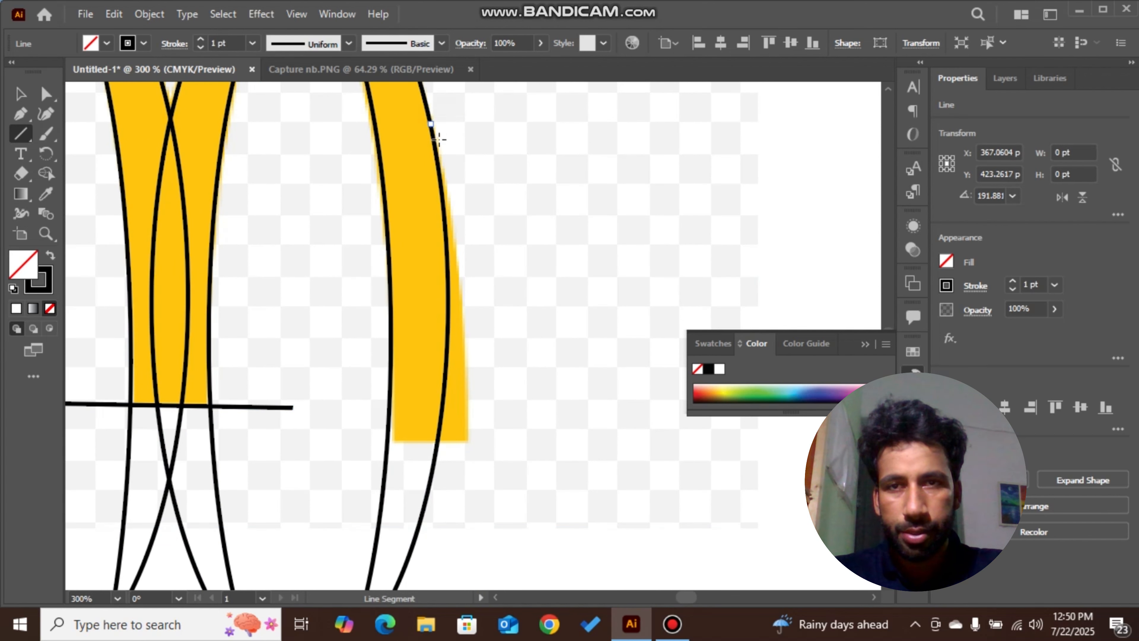
{"action": "left_click", "coordinate": [465, 439]}
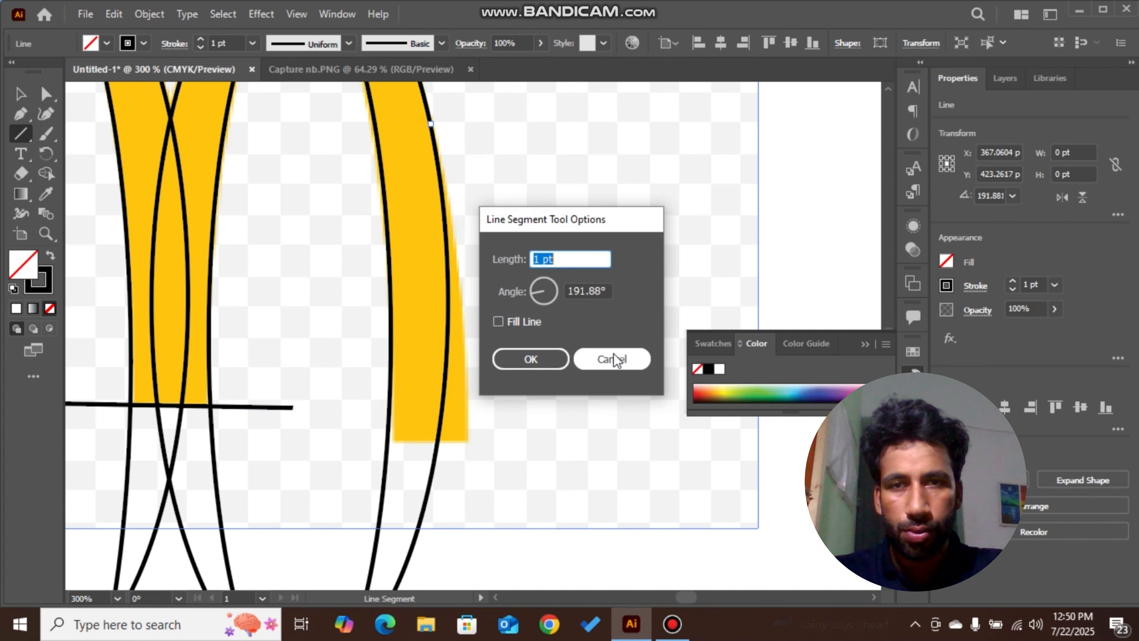
{"action": "left_click", "coordinate": [531, 359]}
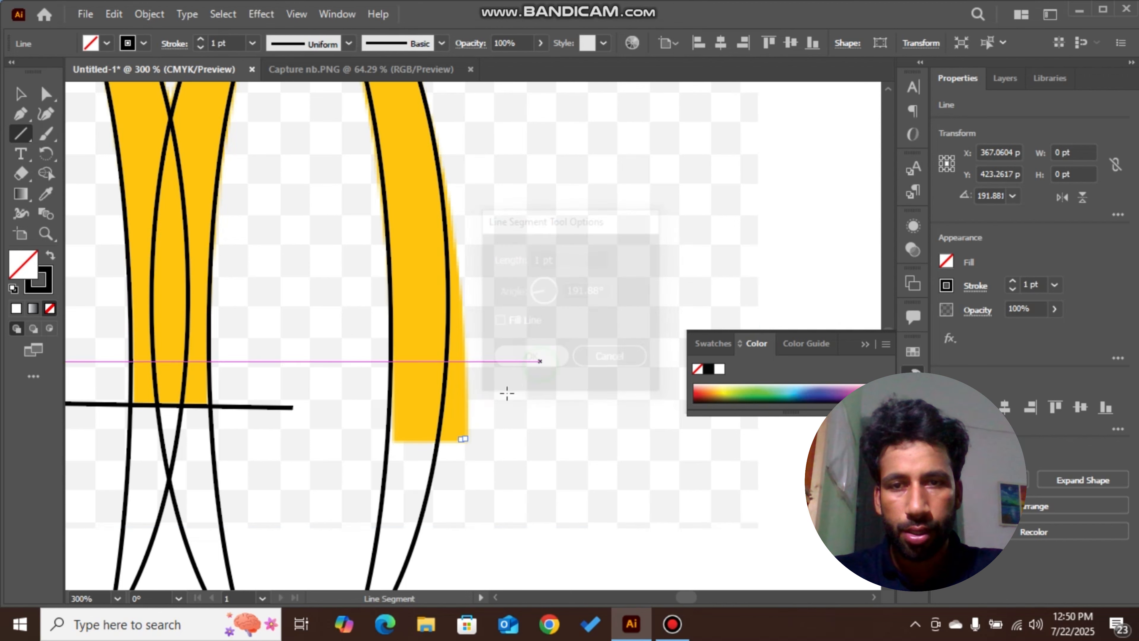
{"action": "key", "text": "ctrl+z"}
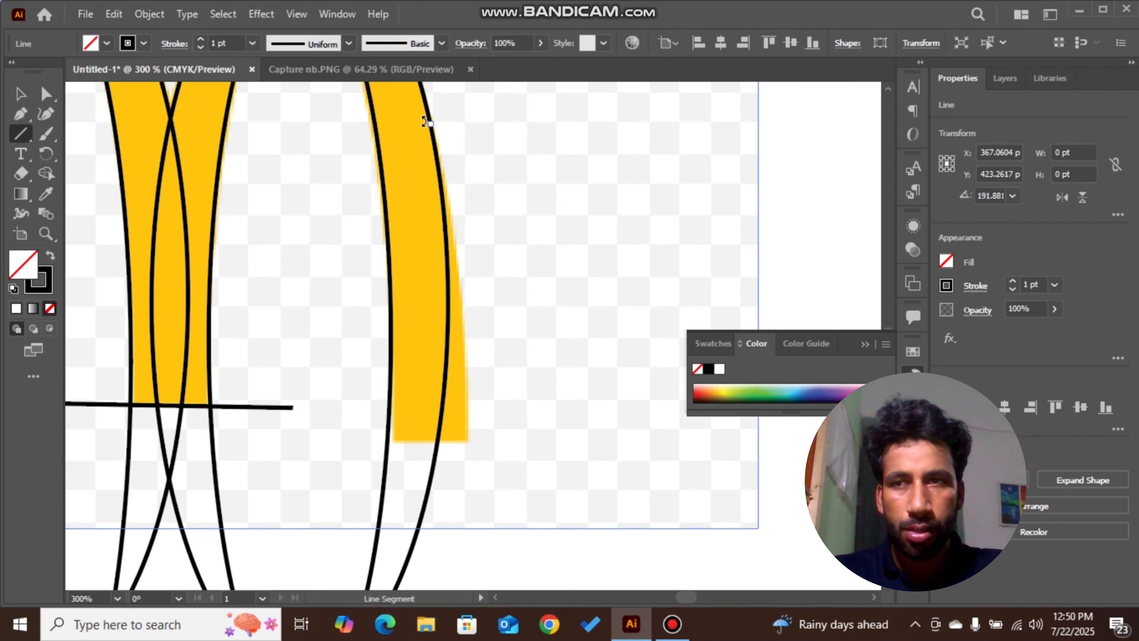
{"action": "key", "text": "v"}
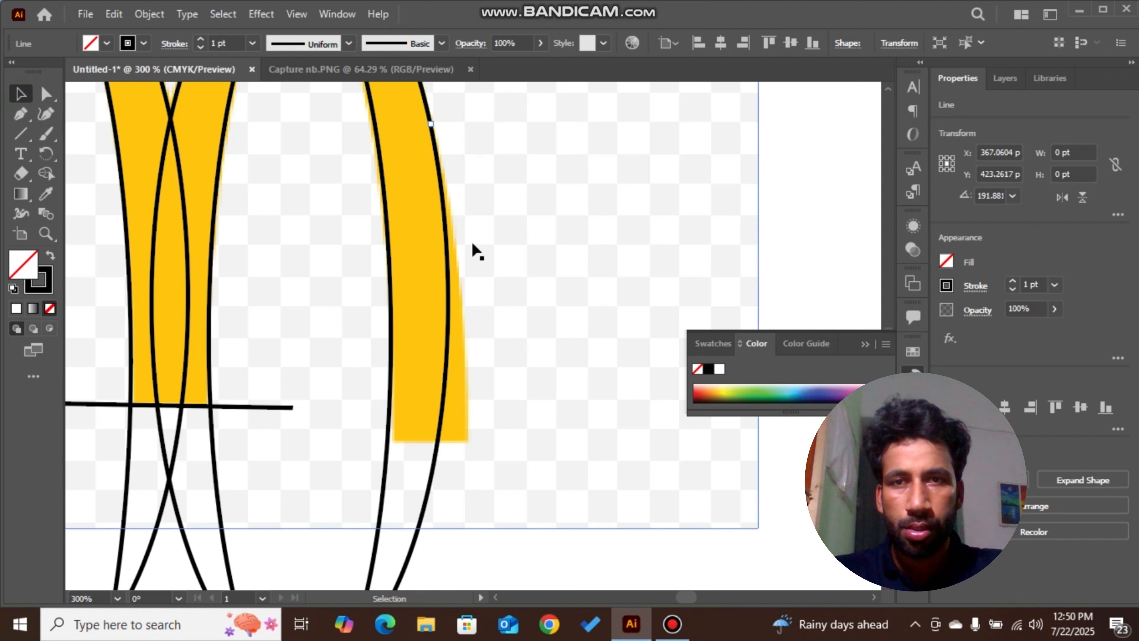
{"action": "left_click", "coordinate": [488, 252]}
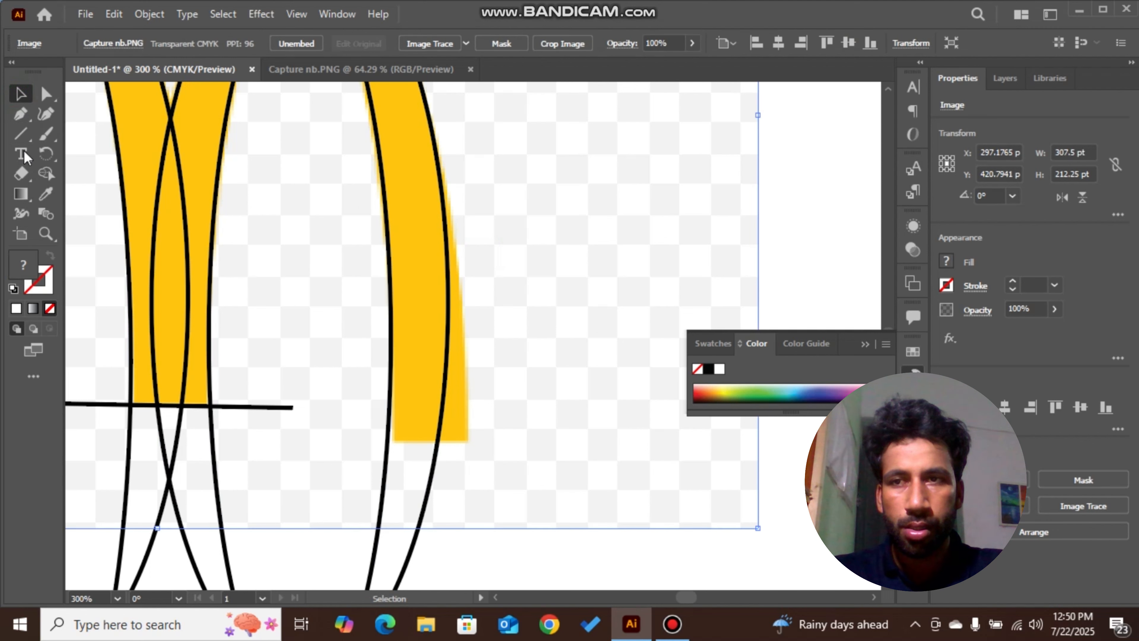
- Draw a straight line about 9.4 pt wide and 86 pt high along the outer edge of the right leg, ending at its lower corner
{"action": "left_click", "coordinate": [20, 133]}
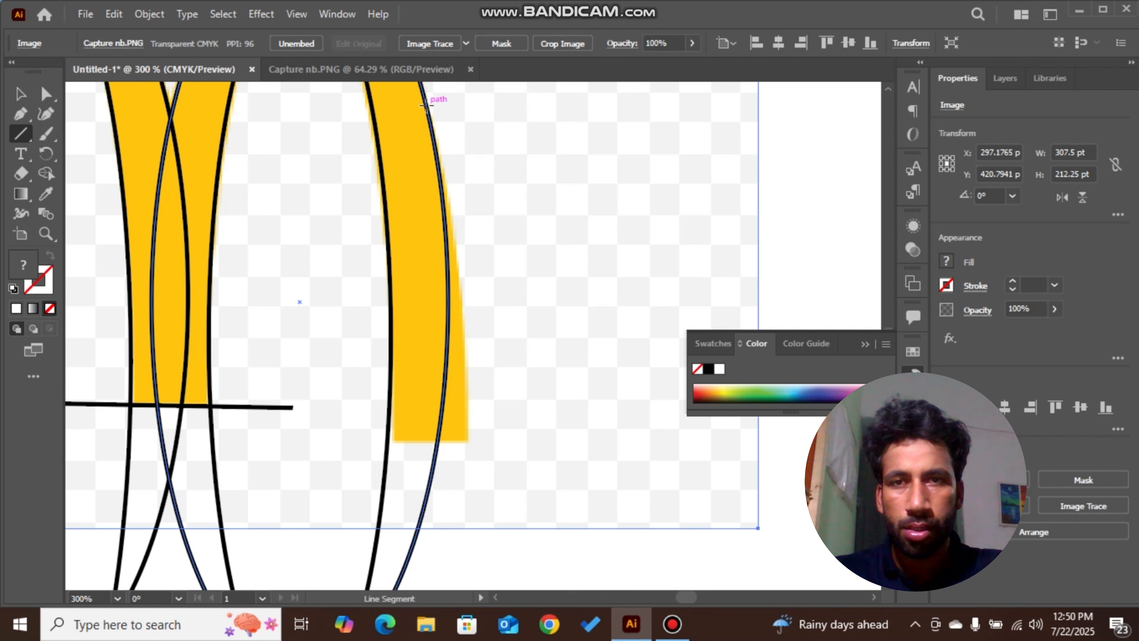
{"action": "left_click_drag", "start_coordinate": [432, 105], "coordinate": [467, 441]}
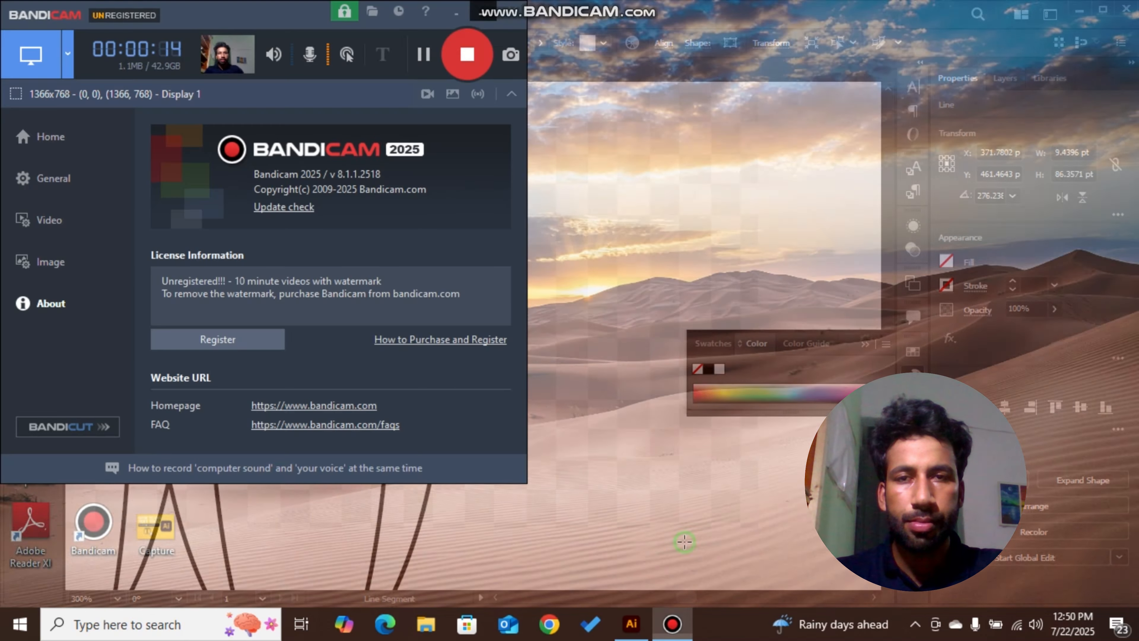
{"action": "left_click", "coordinate": [684, 543]}
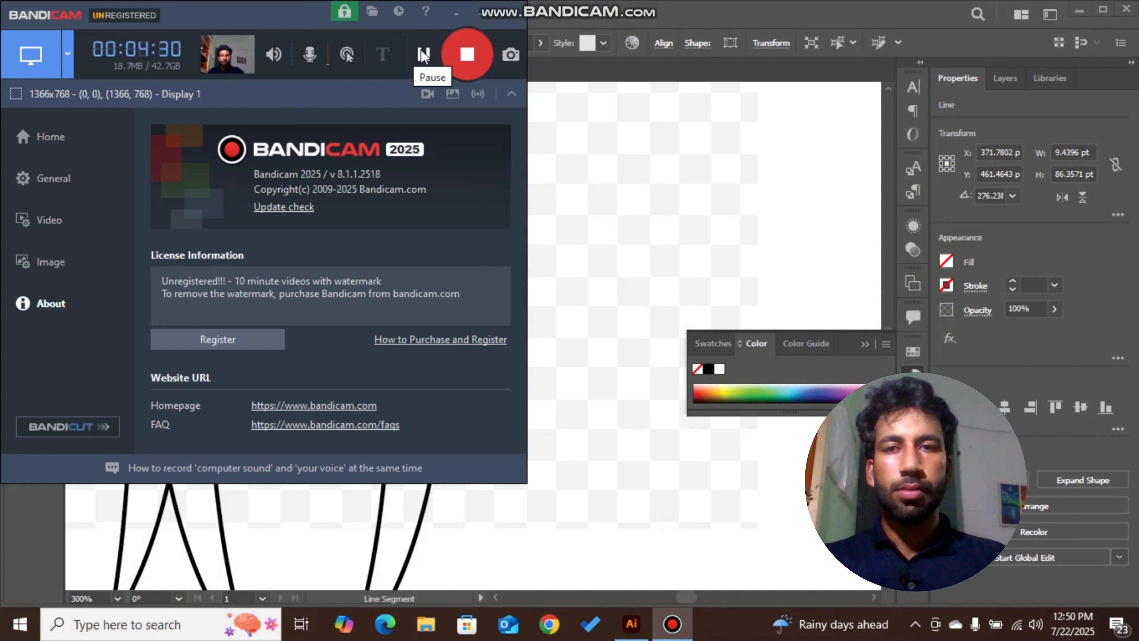
{"action": "left_click", "coordinate": [422, 54]}
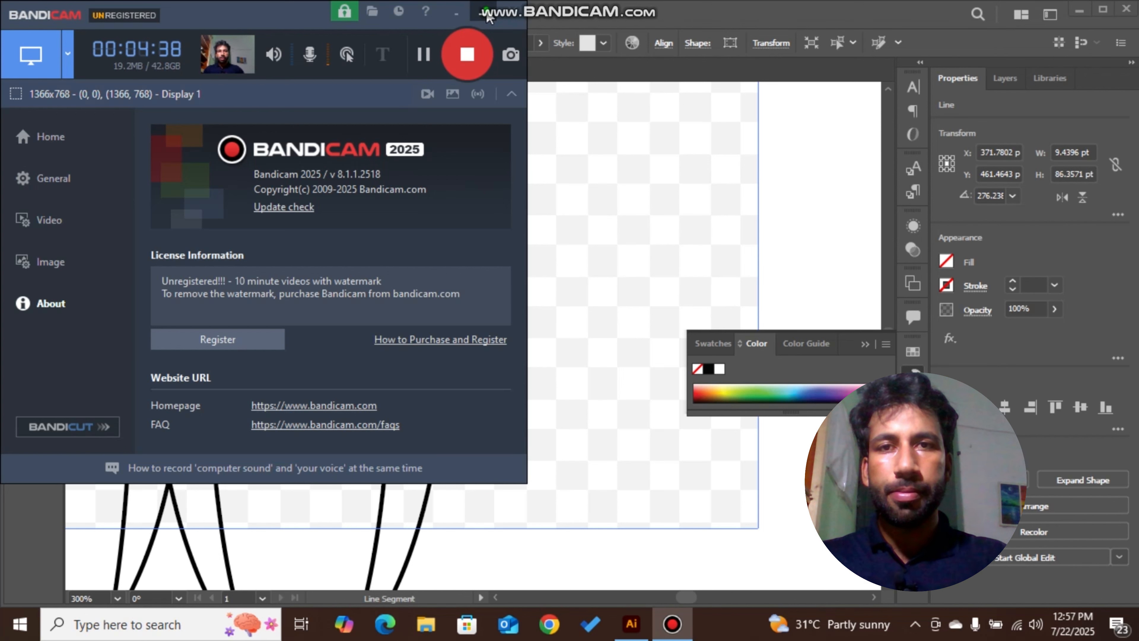
{"action": "left_click", "coordinate": [487, 17]}
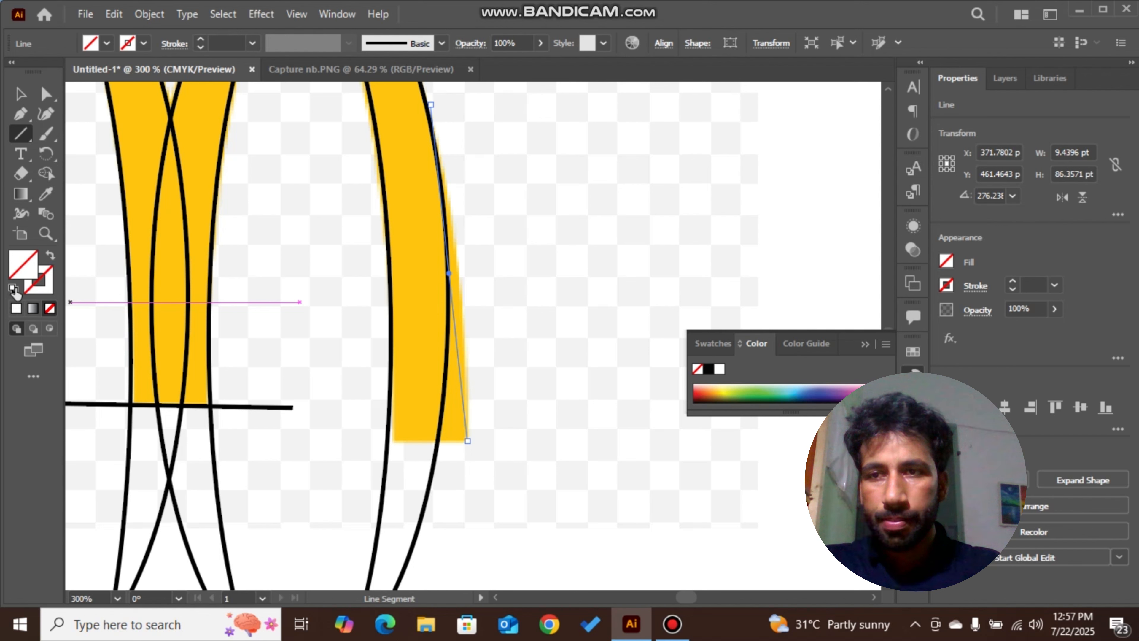
- Give the right leg's edge line a 1 pt black stroke and no fill, and bend it outward to follow the leg's curve
{"action": "left_click", "coordinate": [14, 290]}
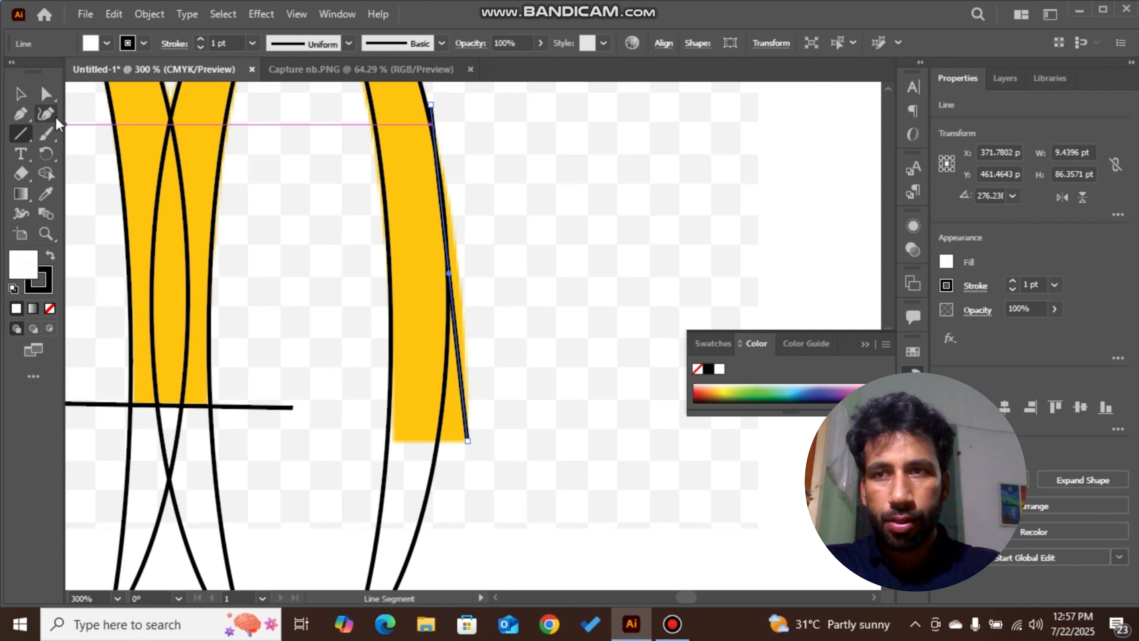
{"action": "left_click", "coordinate": [46, 114]}
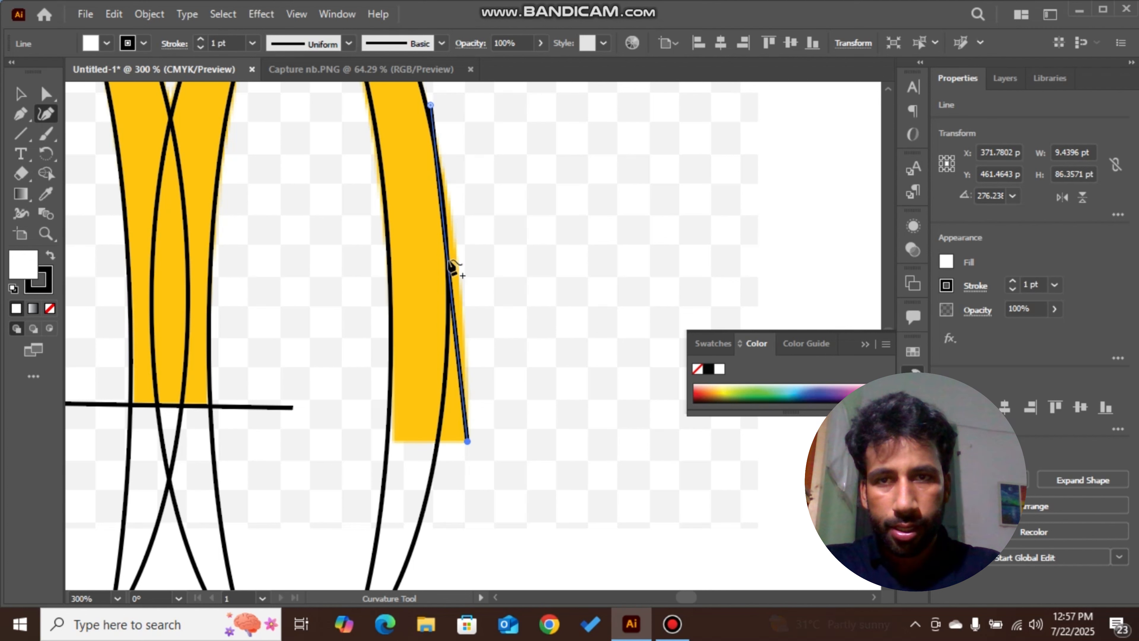
{"action": "left_click_drag", "start_coordinate": [449, 262], "coordinate": [457, 260]}
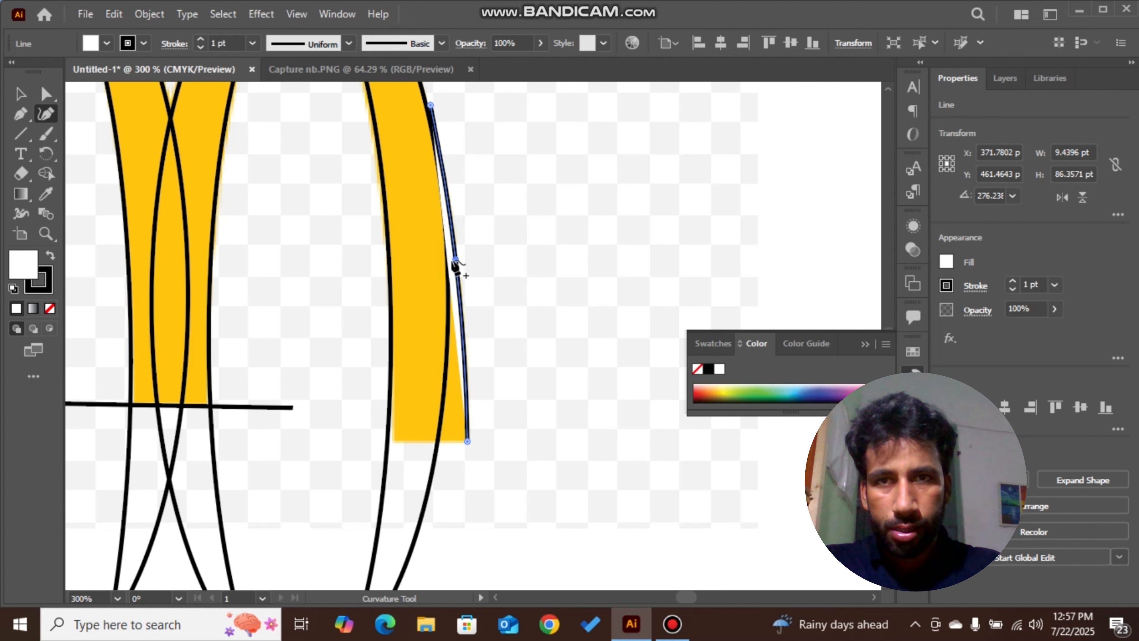
{"action": "left_click_drag", "start_coordinate": [454, 262], "coordinate": [455, 260]}
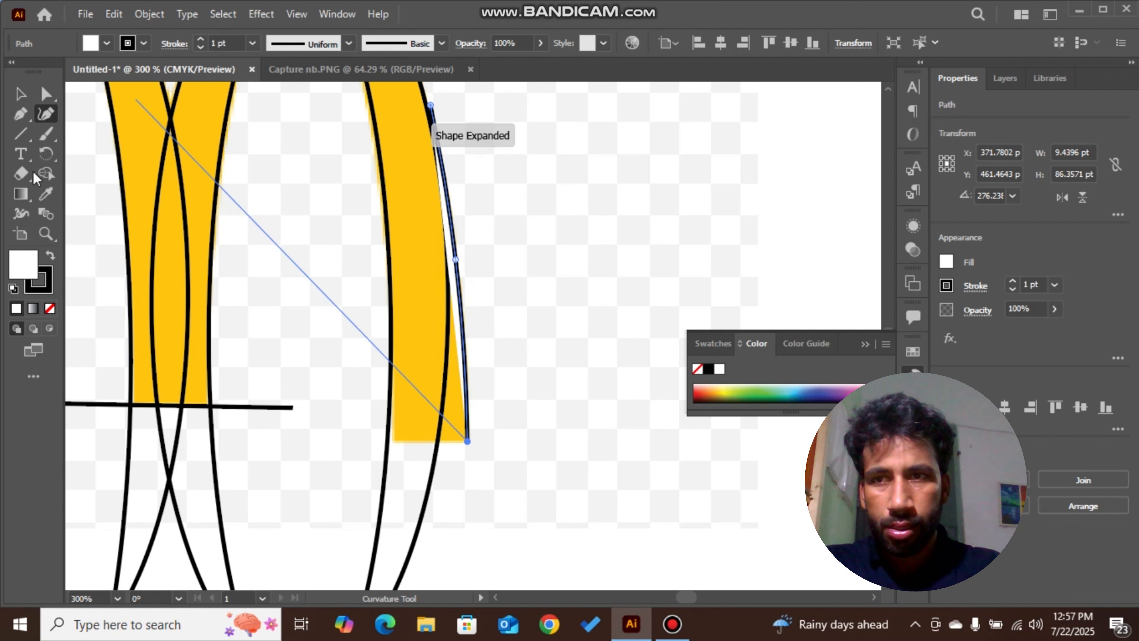
{"action": "left_click", "coordinate": [50, 309]}
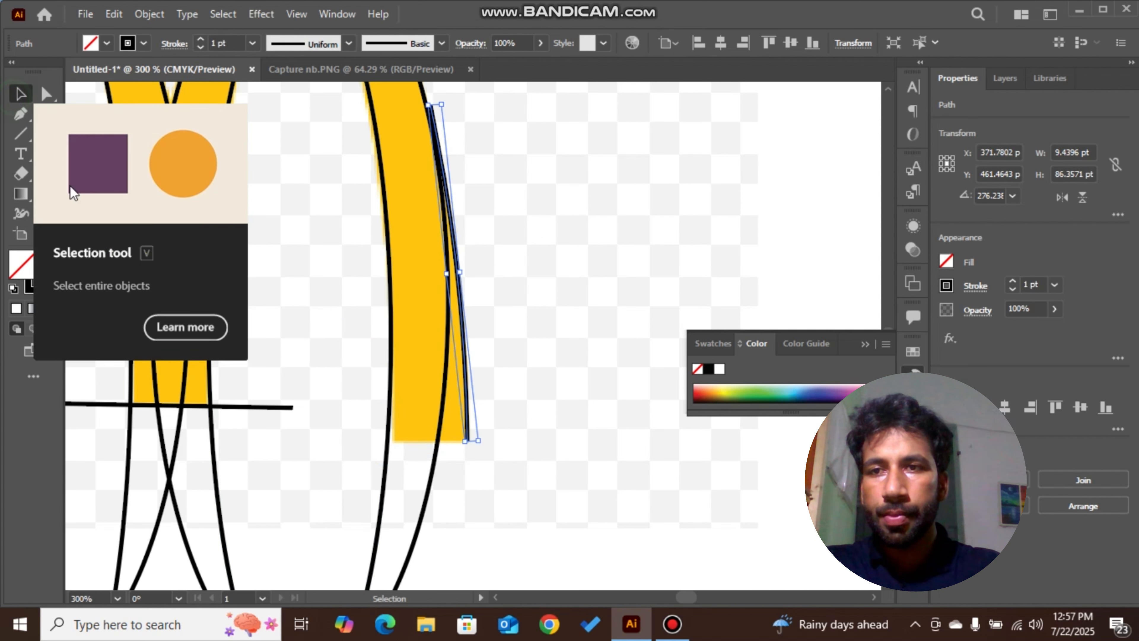
- Draw a horizontal line about 67 pt long across the right leg's base and duplicate it straight across to the left leg's base
{"action": "left_click", "coordinate": [21, 133]}
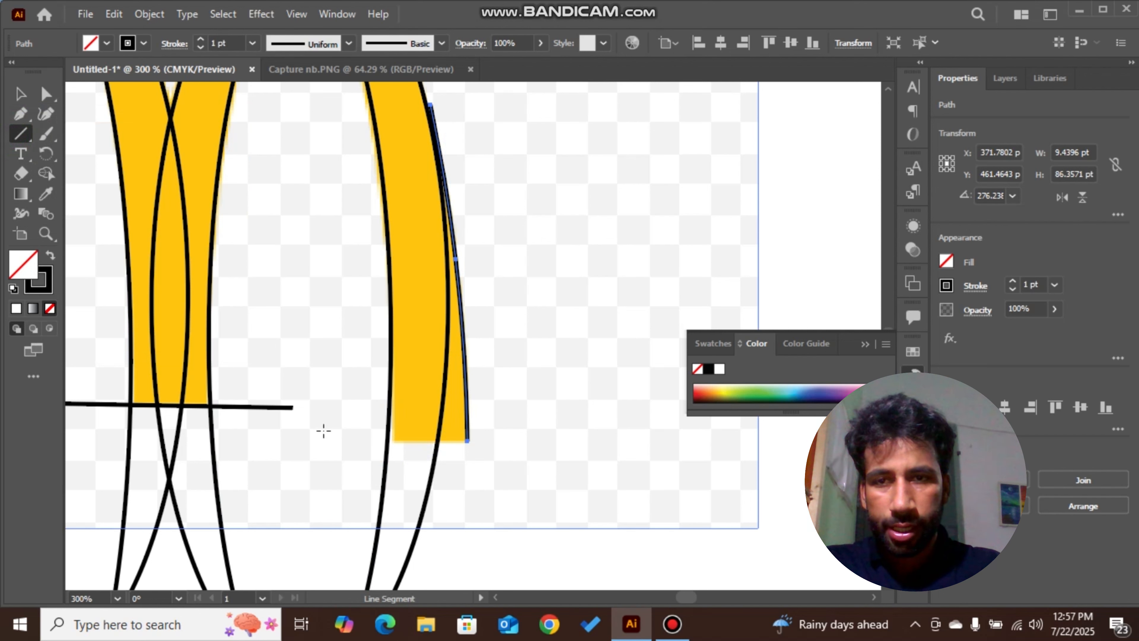
{"action": "left_click_drag", "start_coordinate": [279, 442], "coordinate": [542, 441]}
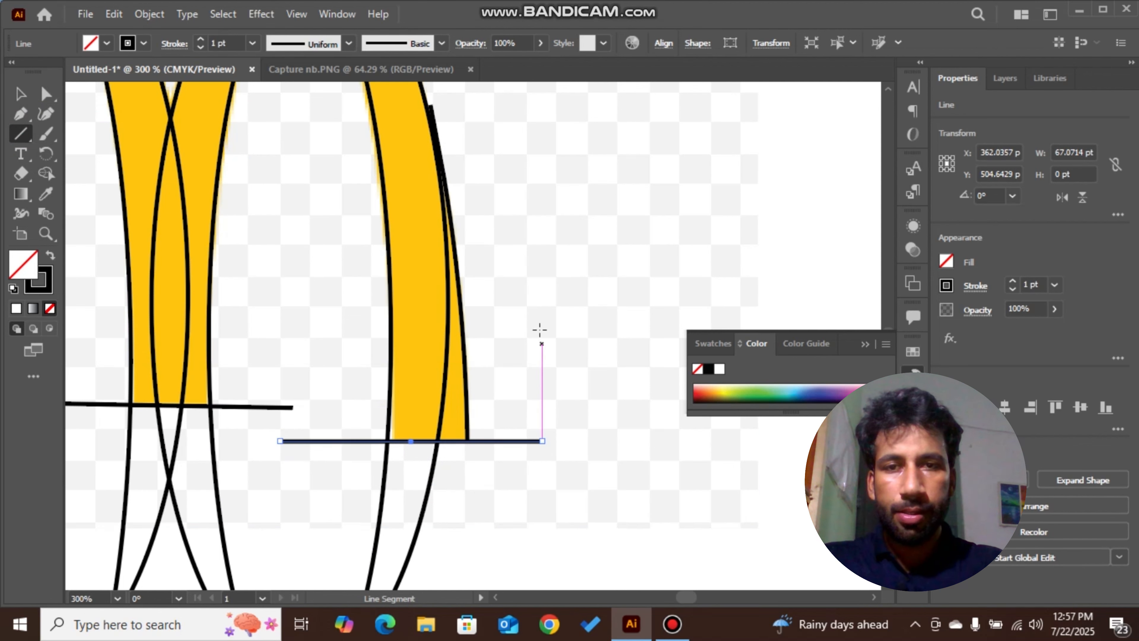
{"action": "left_click_drag", "start_coordinate": [515, 269], "coordinate": [783, 109]}
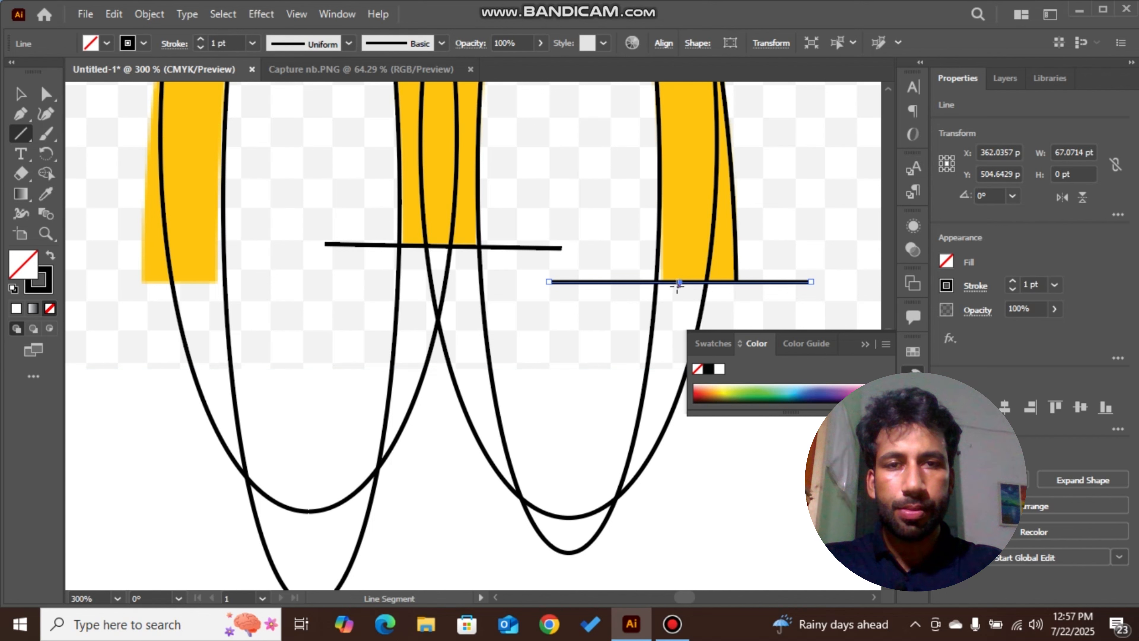
{"action": "left_click_drag", "start_coordinate": [679, 282], "coordinate": [188, 282]}
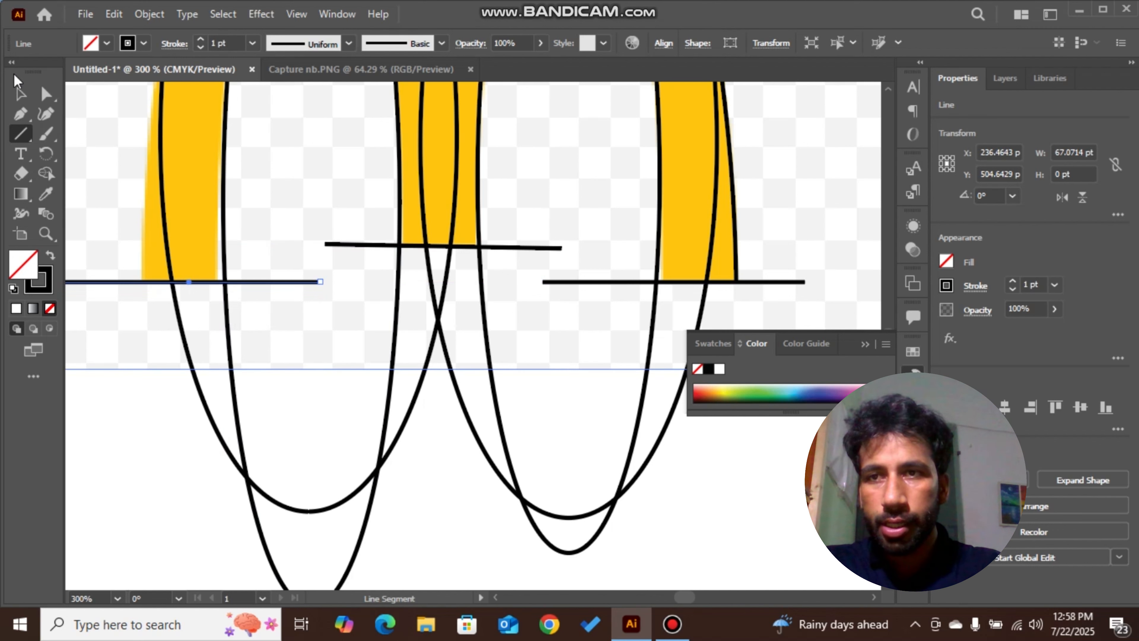
- Widen the left arch's inner ellipse to about 46.6 pt by extending its outer side to the yellow leg's edge
{"action": "left_click", "coordinate": [20, 94]}
{"action": "left_click", "coordinate": [234, 291]}
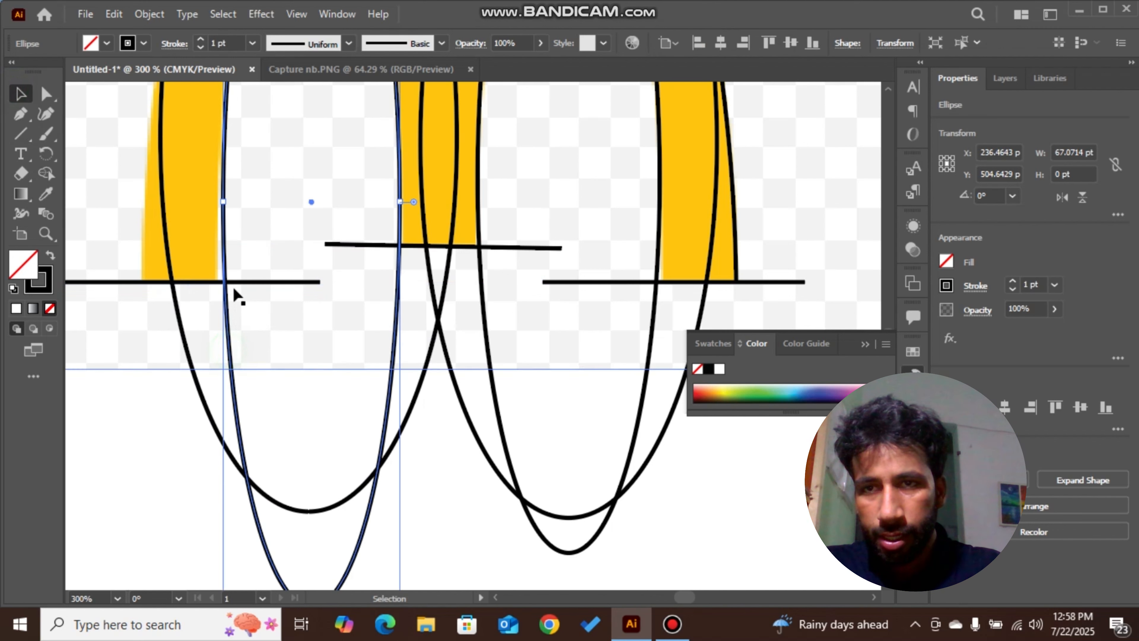
{"action": "left_click_drag", "start_coordinate": [224, 203], "coordinate": [224, 204]}
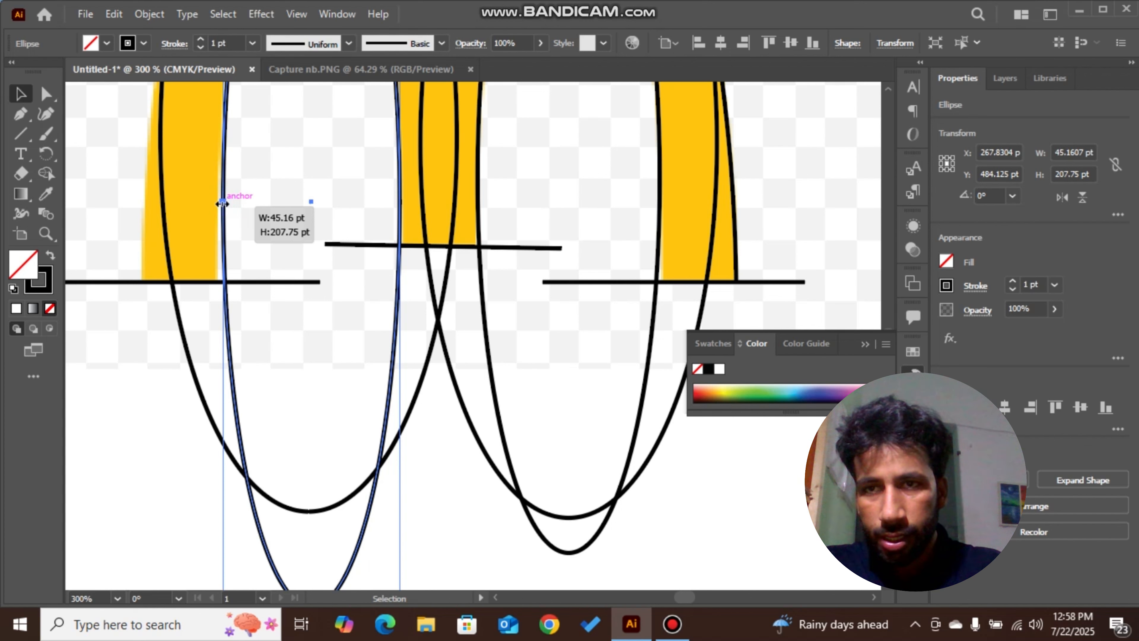
{"action": "left_click_drag", "start_coordinate": [222, 203], "coordinate": [219, 204]}
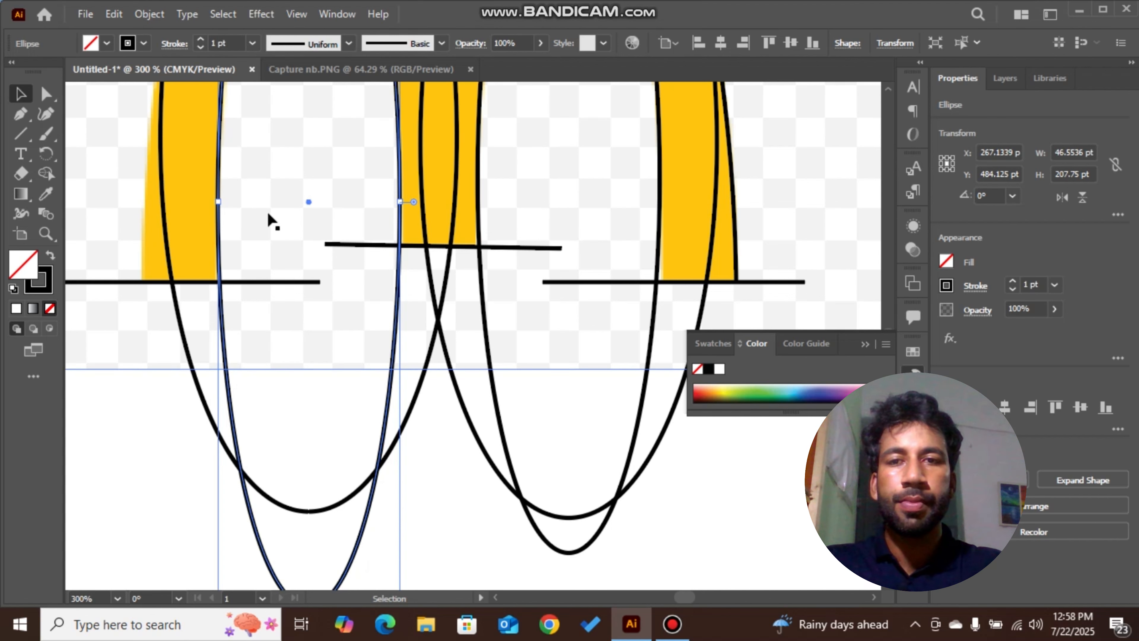
- Copy the curved line along the right leg's outer edge and paste a duplicate
{"action": "left_click_drag", "start_coordinate": [292, 117], "coordinate": [318, 471]}
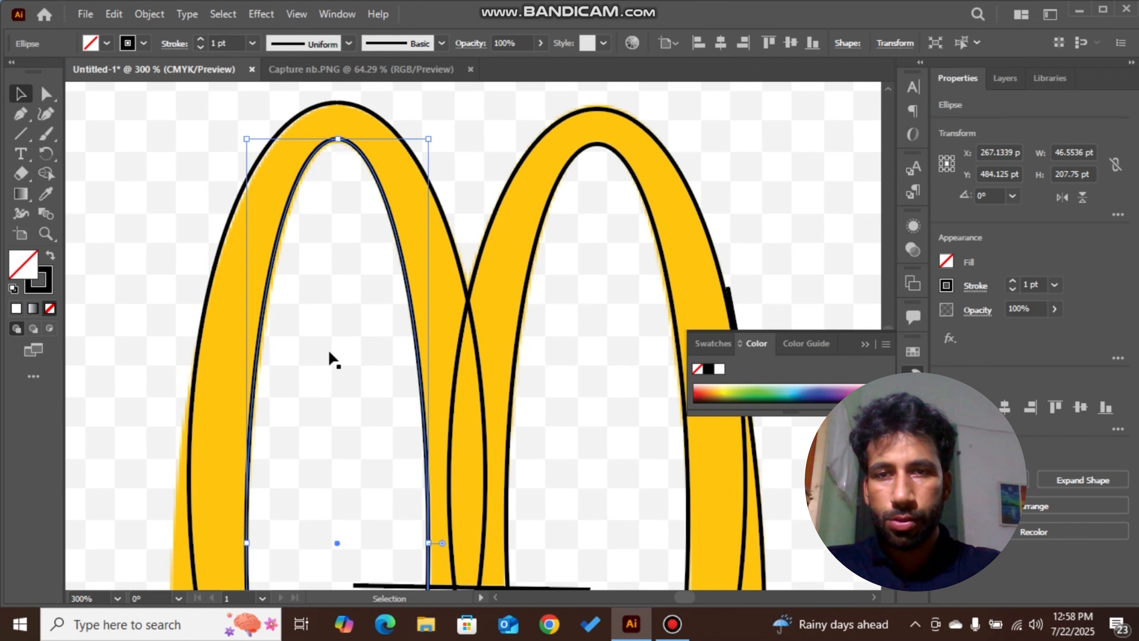
{"action": "key", "text": "space"}
{"action": "key", "text": "space"}
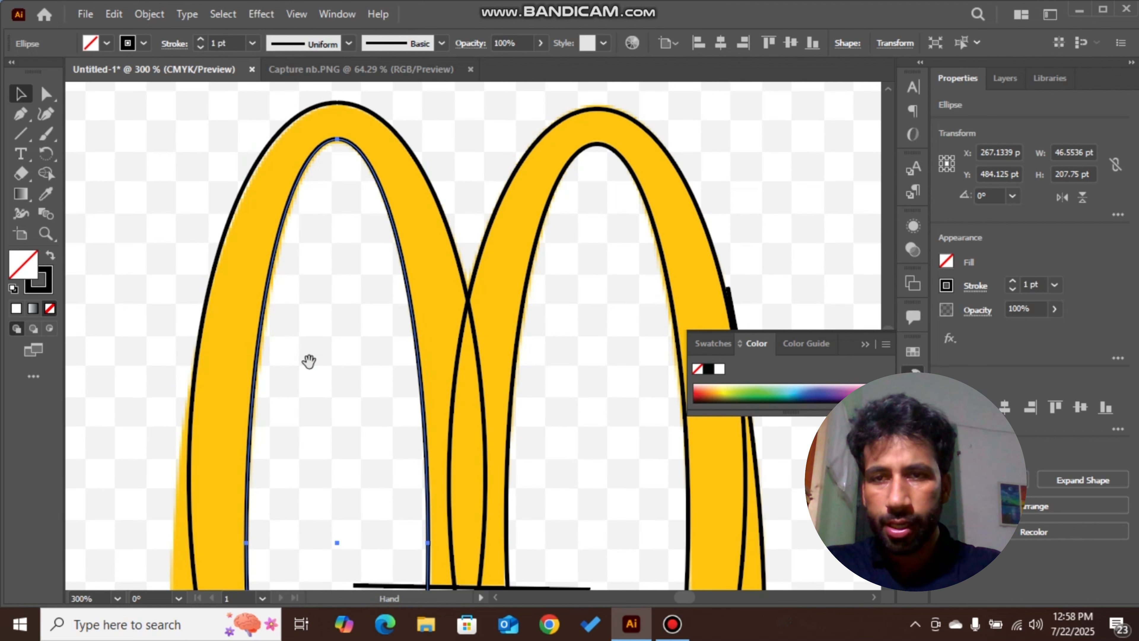
{"action": "left_click_drag", "start_coordinate": [310, 361], "coordinate": [503, 149]}
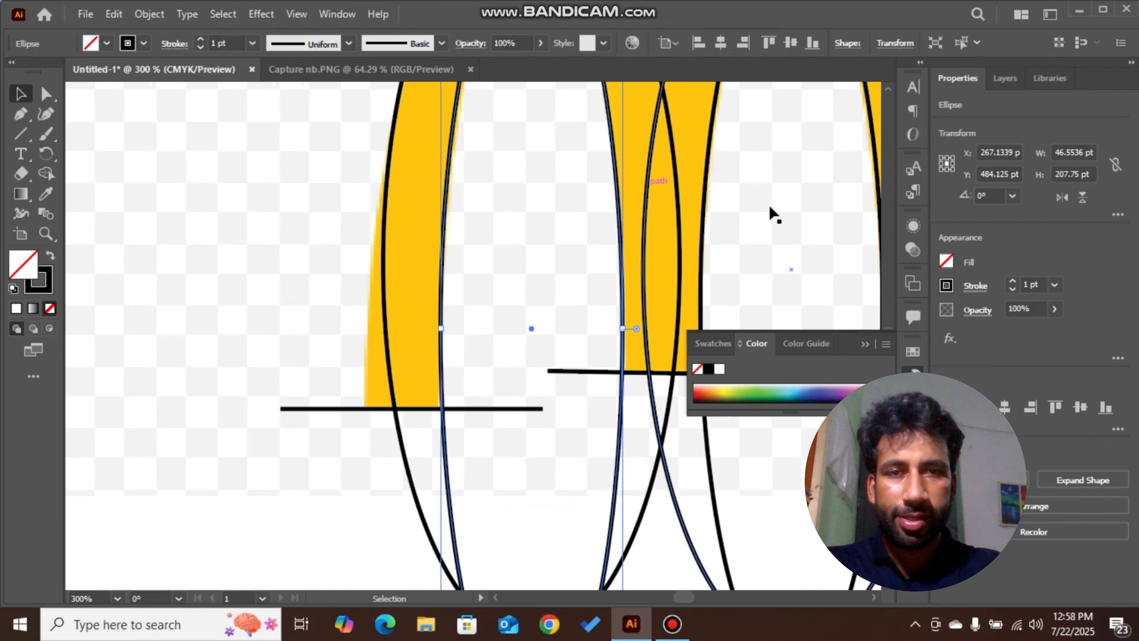
{"action": "left_click_drag", "start_coordinate": [794, 204], "coordinate": [547, 168]}
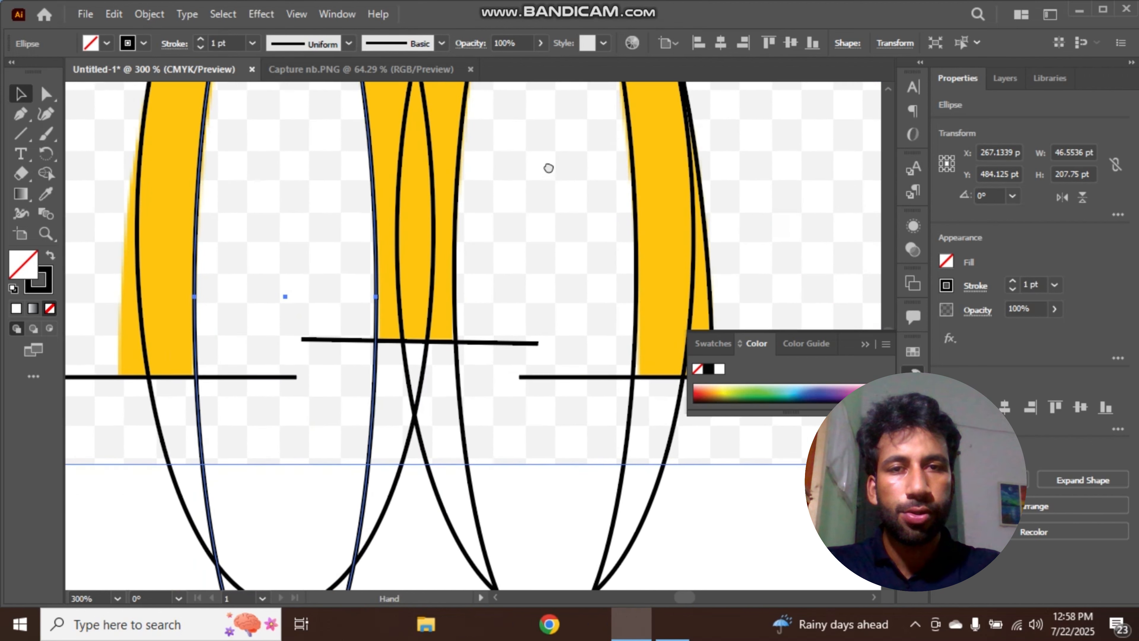
{"action": "left_click", "coordinate": [707, 230]}
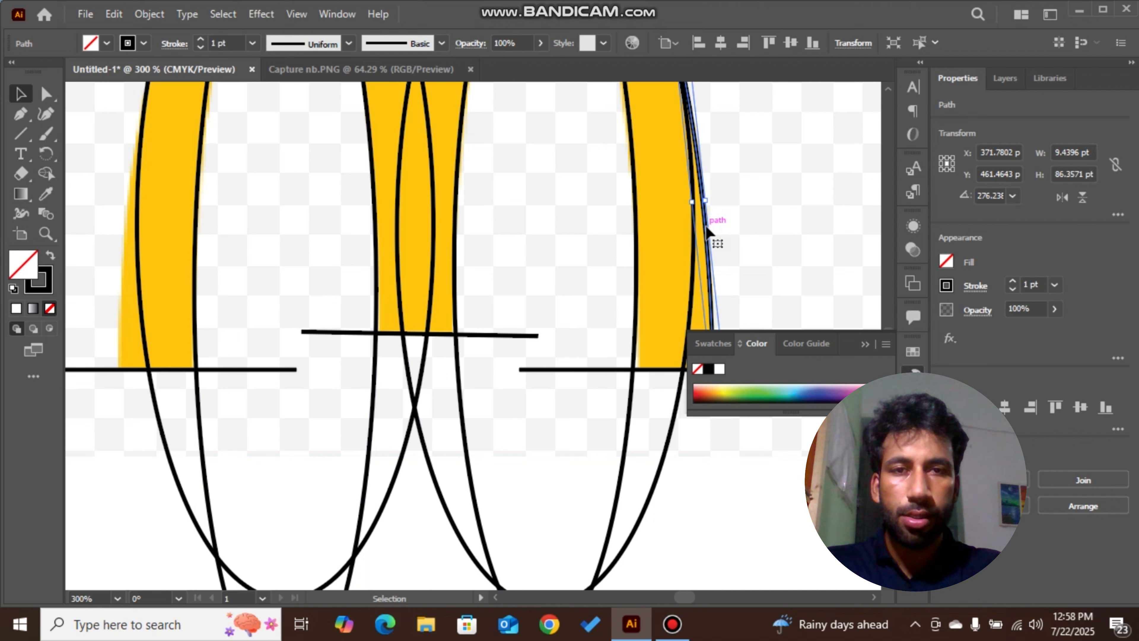
{"action": "key", "text": "a"}
{"action": "key", "text": "v"}
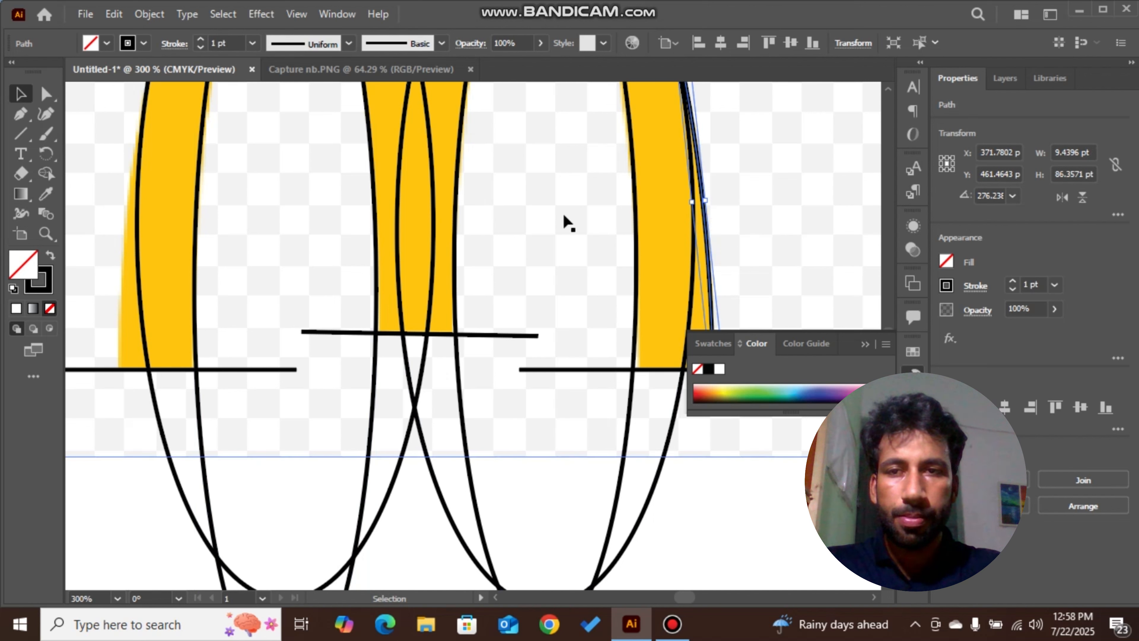
{"action": "left_click", "coordinate": [298, 231]}
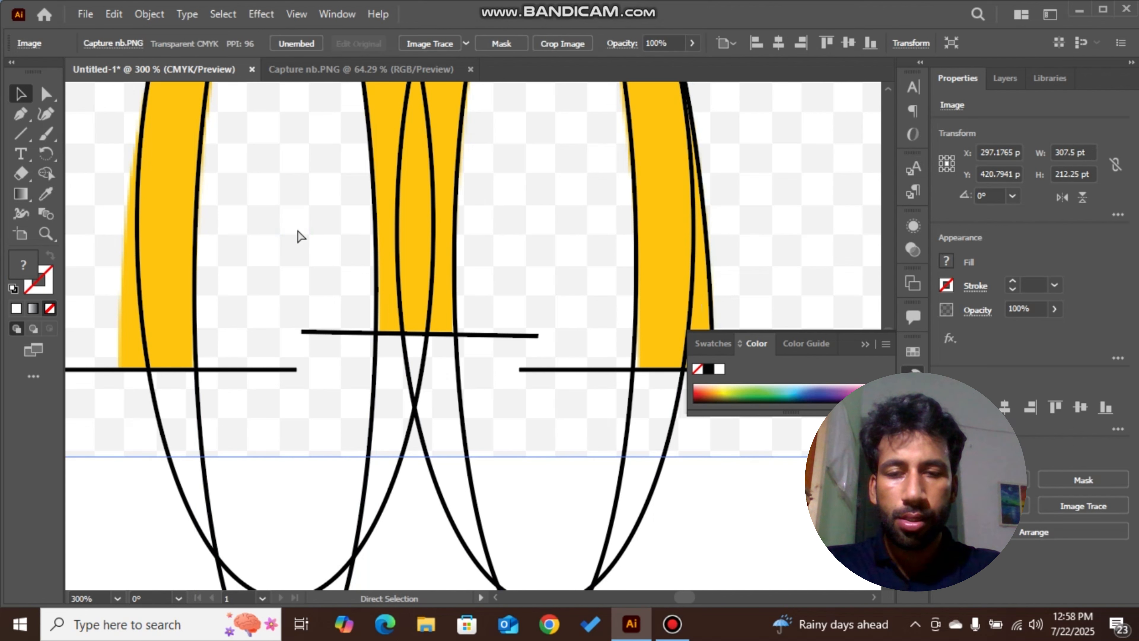
{"action": "key", "text": "ctrl+v"}
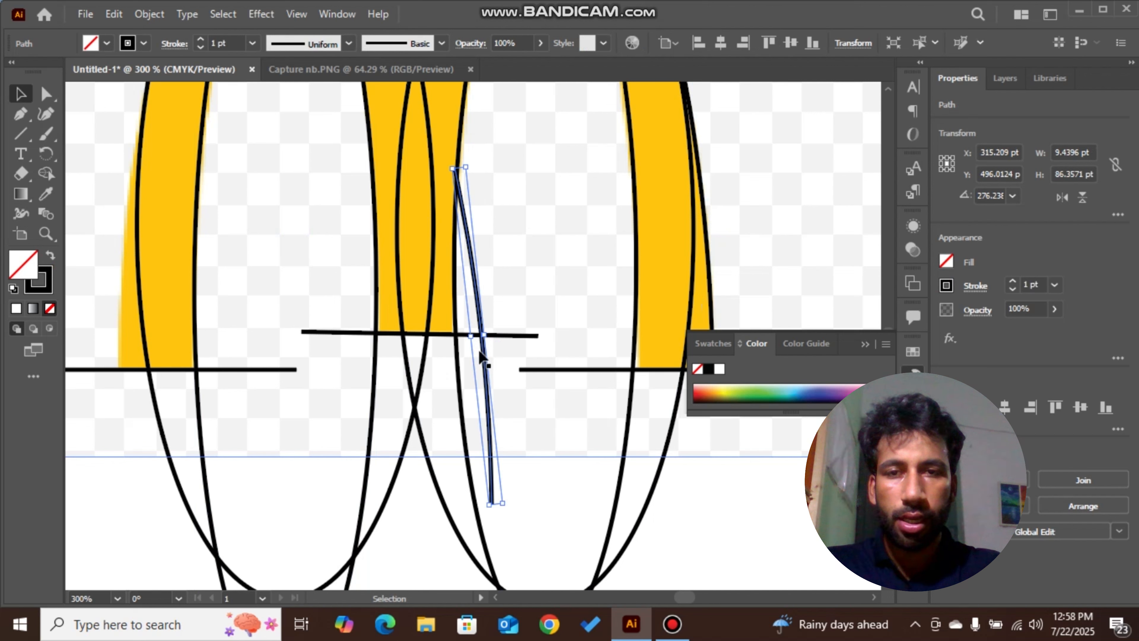
- Reflect the pasted curve across the vertical axis and place it along the left leg's outer edge, ending on the base line
{"action": "right_click", "coordinate": [483, 355]}
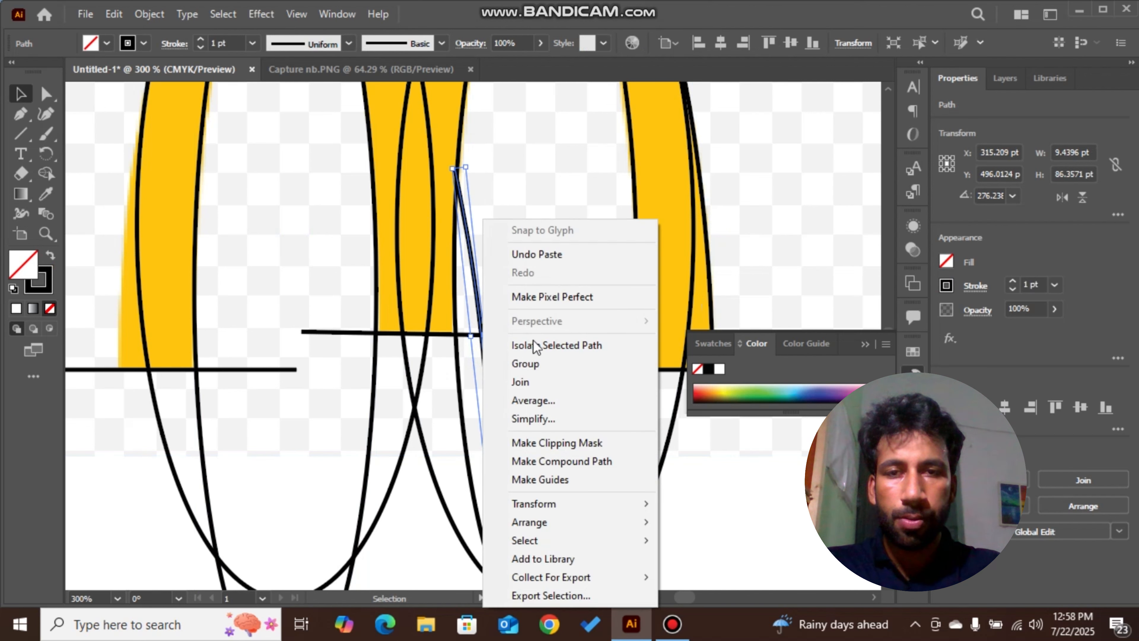
{"action": "mouse_move", "coordinate": [520, 505]}
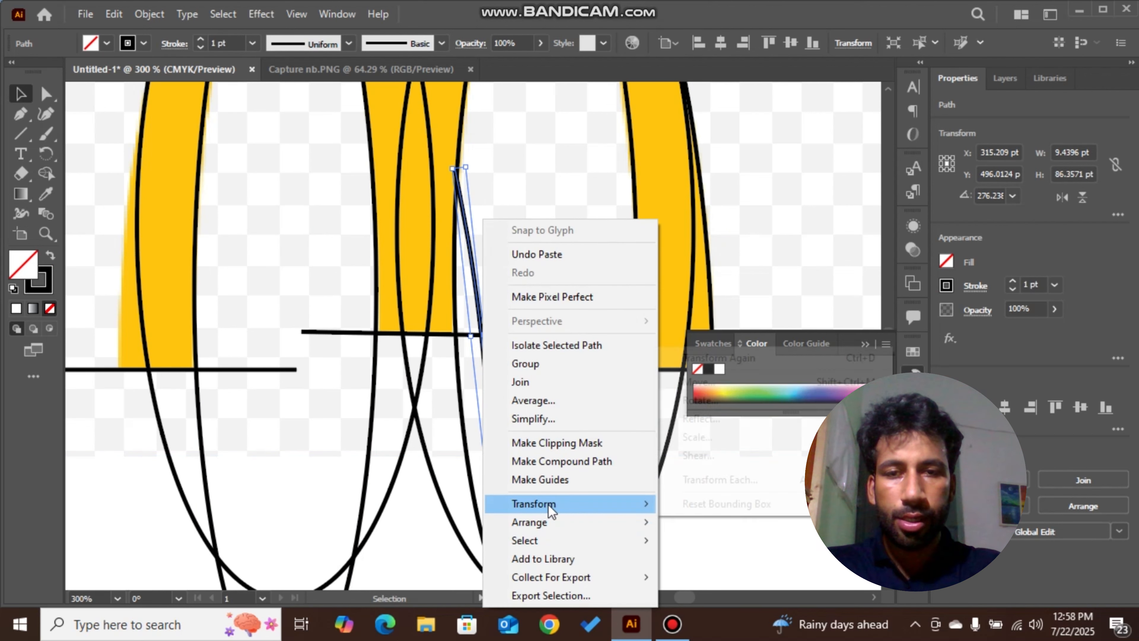
{"action": "left_click", "coordinate": [740, 418]}
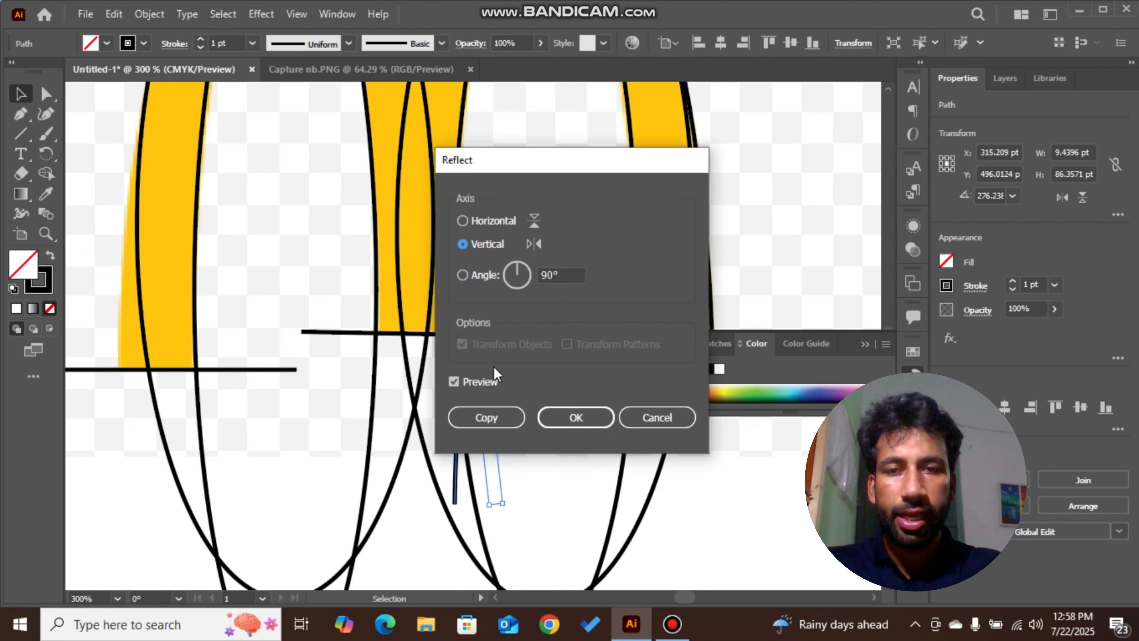
{"action": "left_click", "coordinate": [564, 419]}
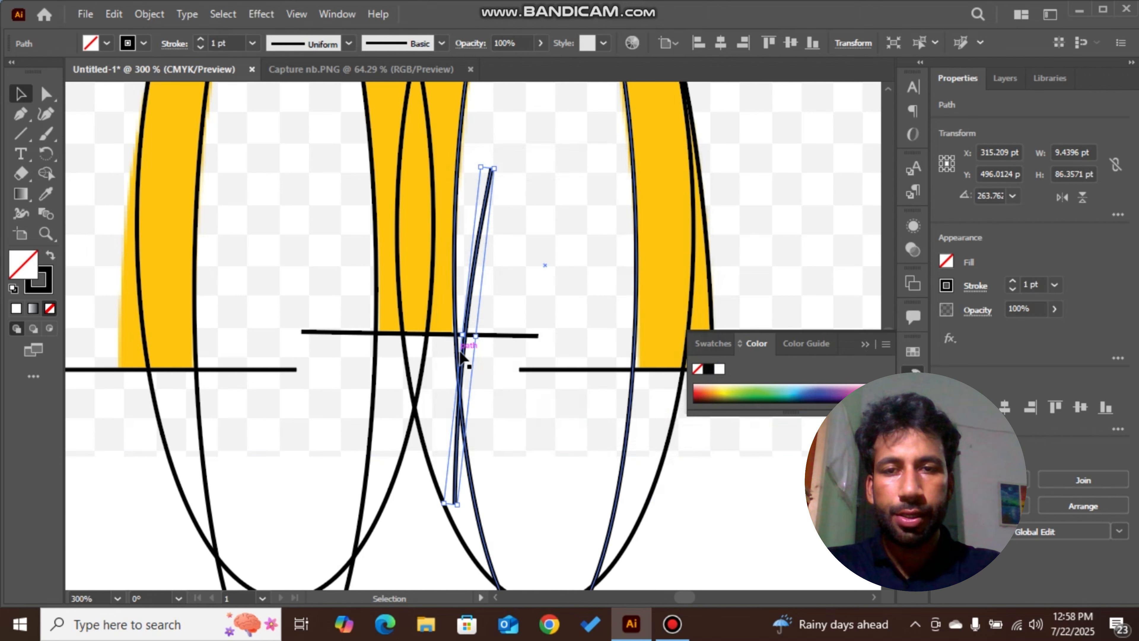
{"action": "left_click_drag", "start_coordinate": [463, 355], "coordinate": [131, 221]}
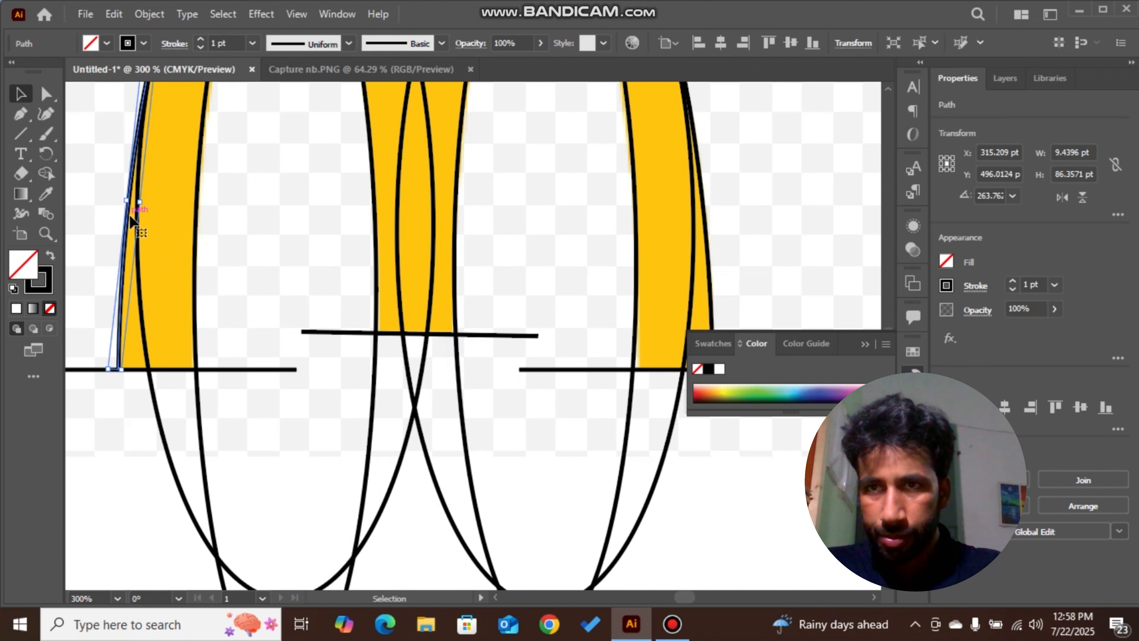
{"action": "left_click_drag", "start_coordinate": [307, 200], "coordinate": [349, 255]}
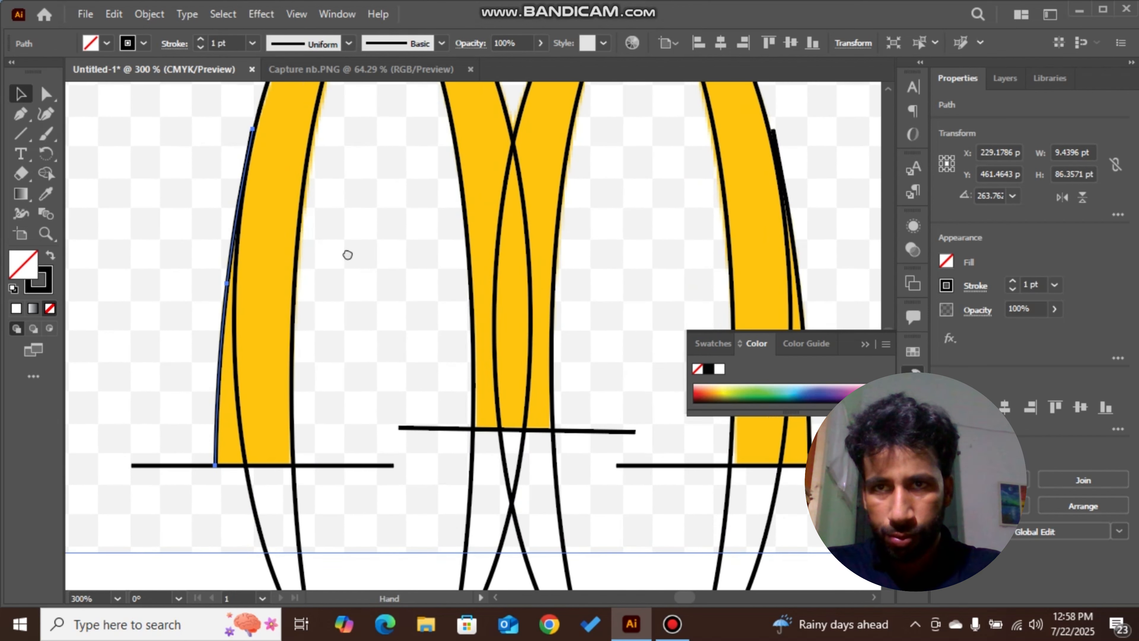
{"action": "left_click", "coordinate": [188, 231]}
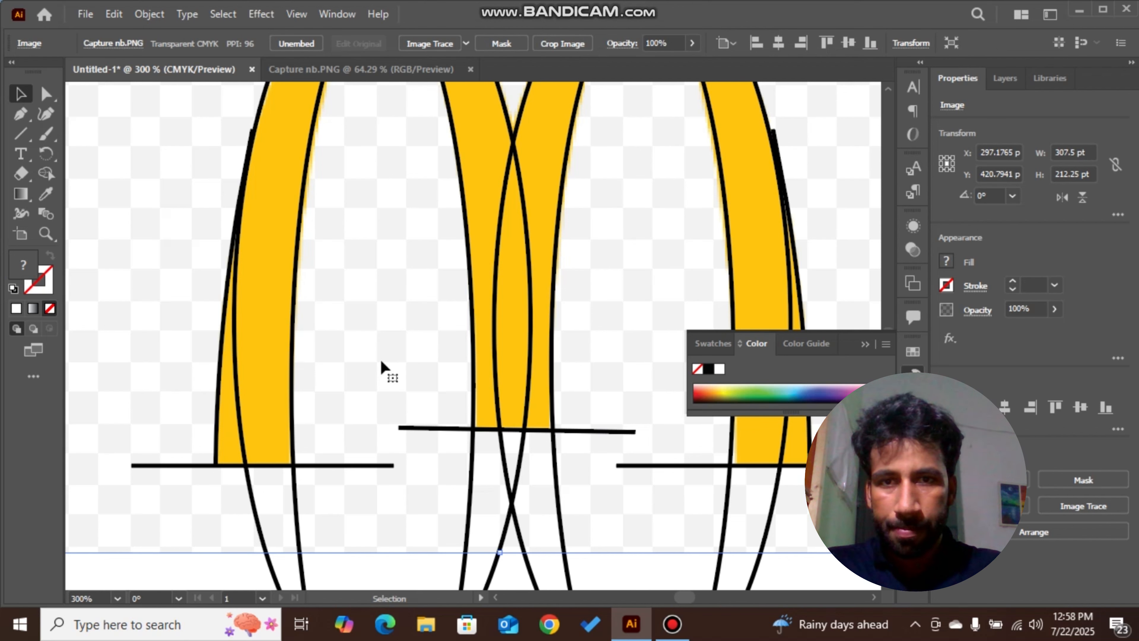
- Select all the linework and merge the overlapping yellow regions of both arches into one M shape with Shape Builder
{"action": "scroll", "coordinate": [384, 366], "scroll_direction": "down", "scroll_amount": 2}
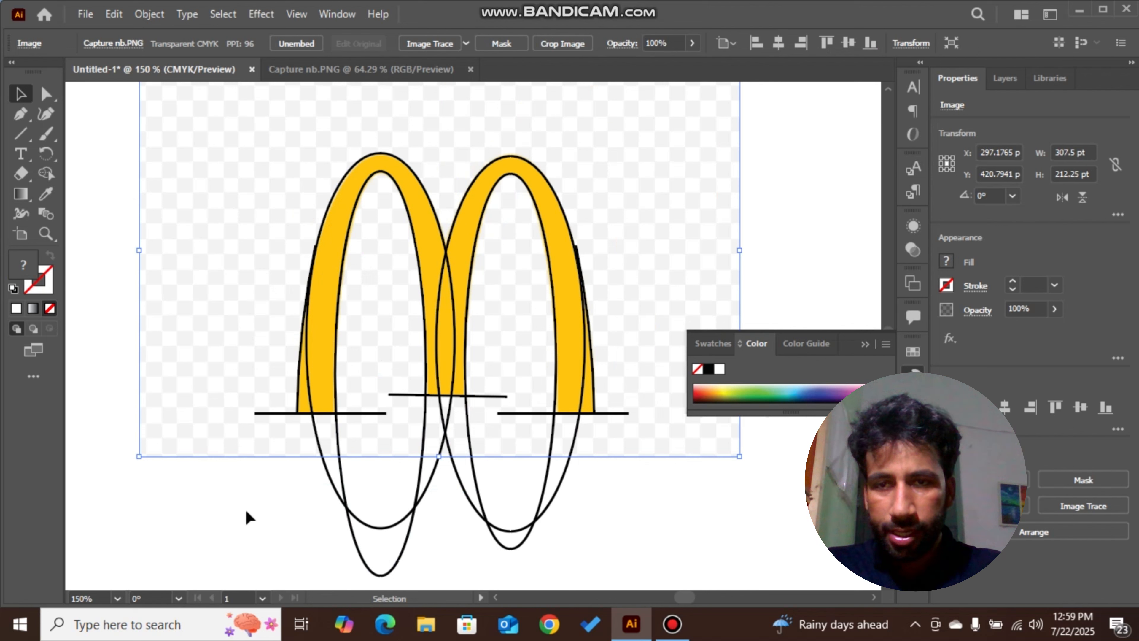
{"action": "left_click_drag", "start_coordinate": [246, 510], "coordinate": [698, 133]}
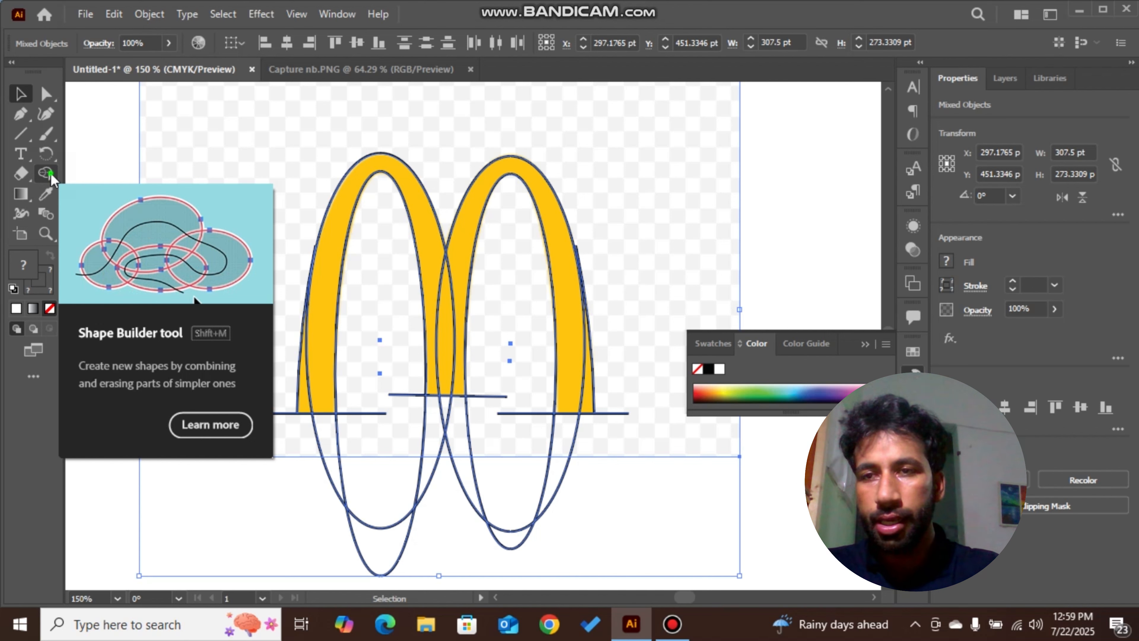
{"action": "left_click", "coordinate": [50, 177]}
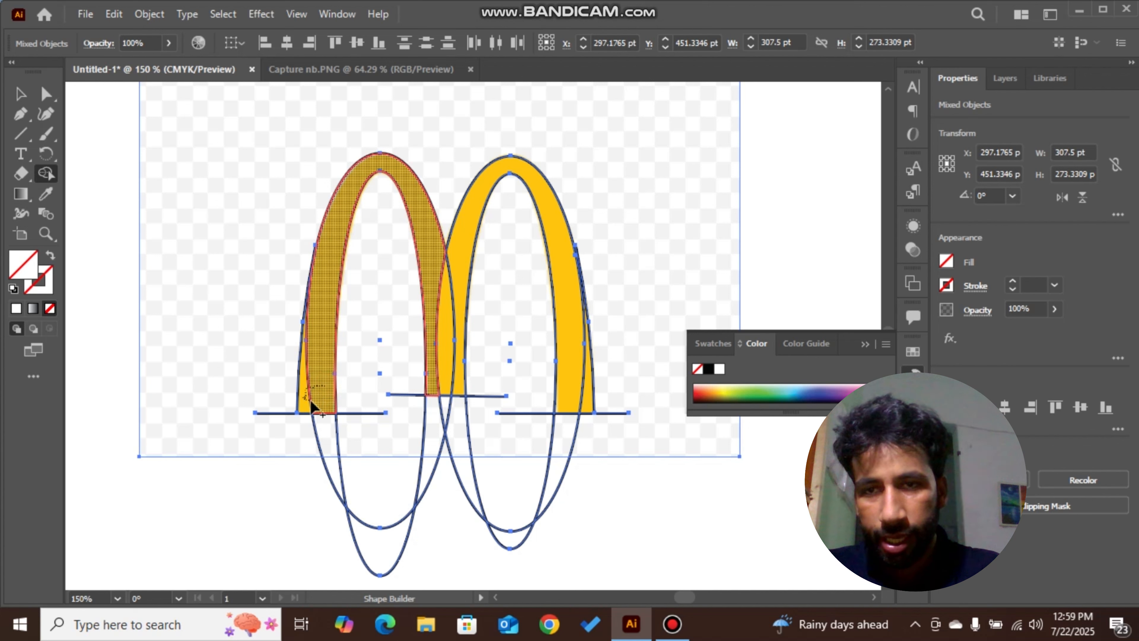
{"action": "mouse_move", "coordinate": [319, 386]}
{"action": "left_mouse_down"}
{"action": "mouse_move", "coordinate": [344, 285]}
{"action": "mouse_move", "coordinate": [338, 248]}
{"action": "left_mouse_up"}
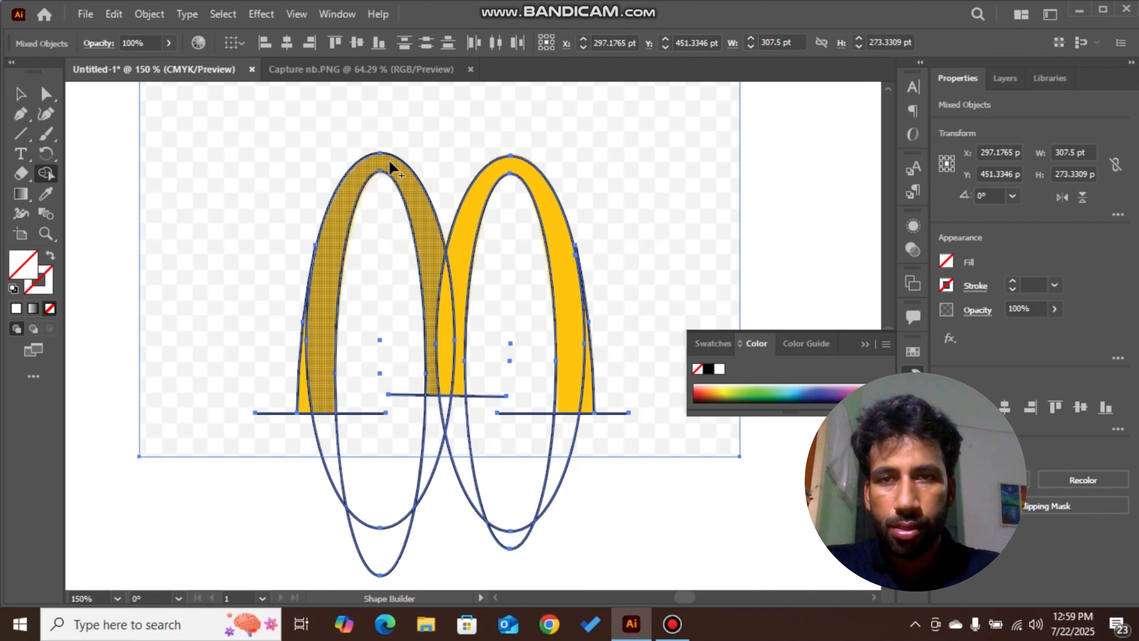
{"action": "mouse_move", "coordinate": [428, 248]}
{"action": "left_mouse_down"}
{"action": "mouse_move", "coordinate": [444, 318]}
{"action": "mouse_move", "coordinate": [458, 318]}
{"action": "mouse_move", "coordinate": [457, 267]}
{"action": "mouse_move", "coordinate": [481, 216]}
{"action": "mouse_move", "coordinate": [460, 215]}
{"action": "mouse_move", "coordinate": [440, 313]}
{"action": "left_mouse_up"}
- Undo the last Shape Builder edit and try erasing the inner ellipses' leftover segments below the base lines
{"action": "key", "text": "ctrl+z"}
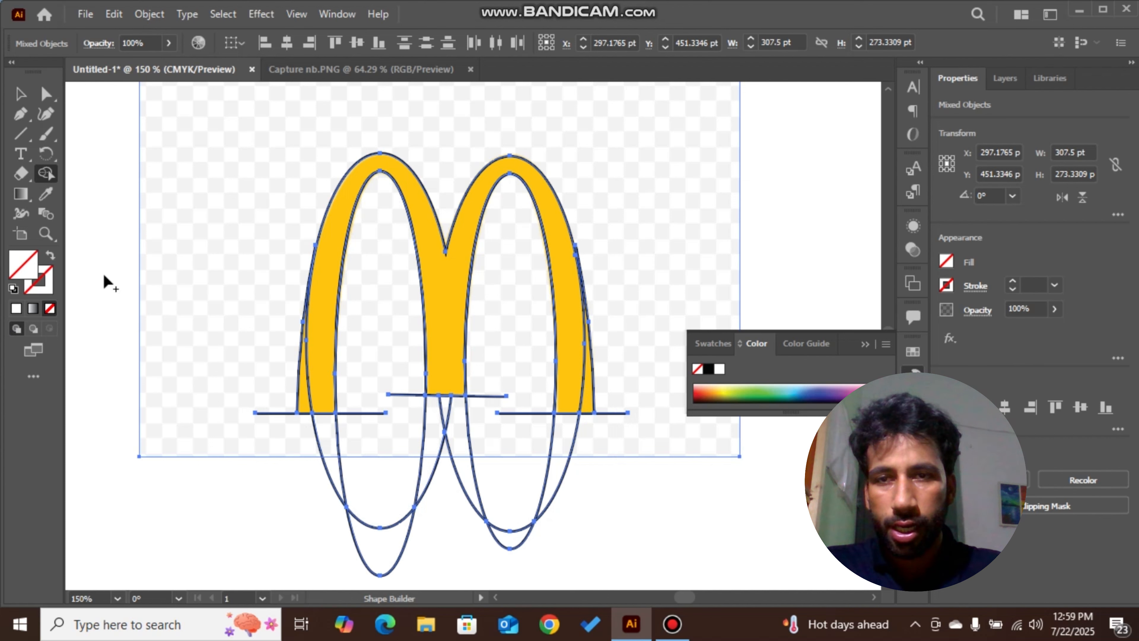
{"action": "mouse_move", "coordinate": [104, 276]}
{"action": "left_mouse_down"}
{"action": "mouse_move", "coordinate": [307, 425]}
{"action": "mouse_move", "coordinate": [517, 458]}
{"action": "left_mouse_up"}
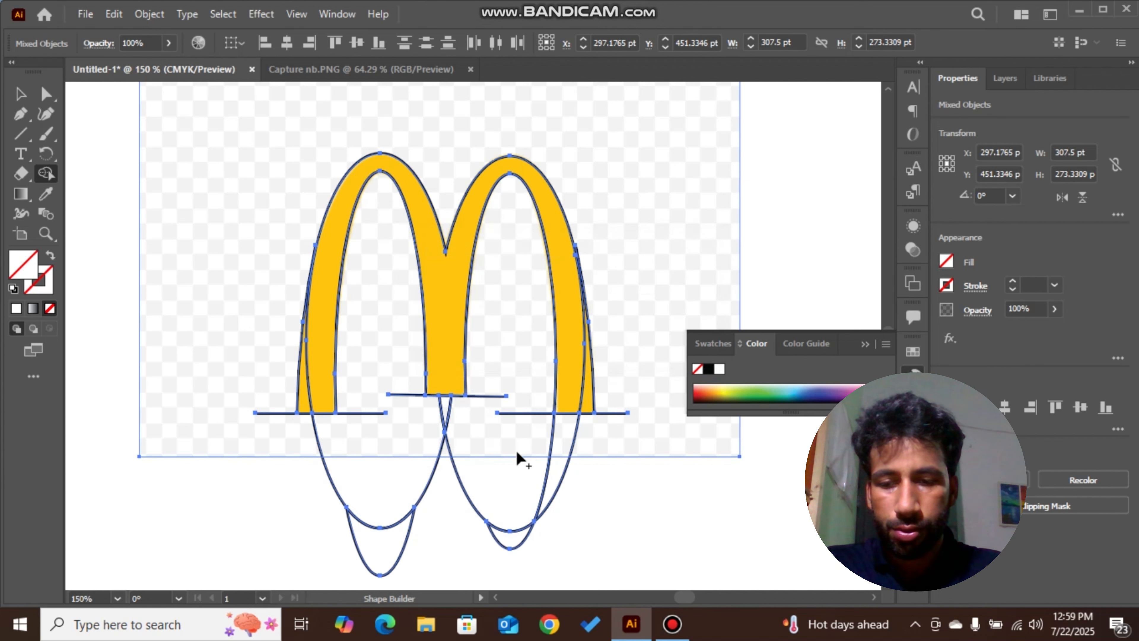
{"action": "key", "text": "v"}
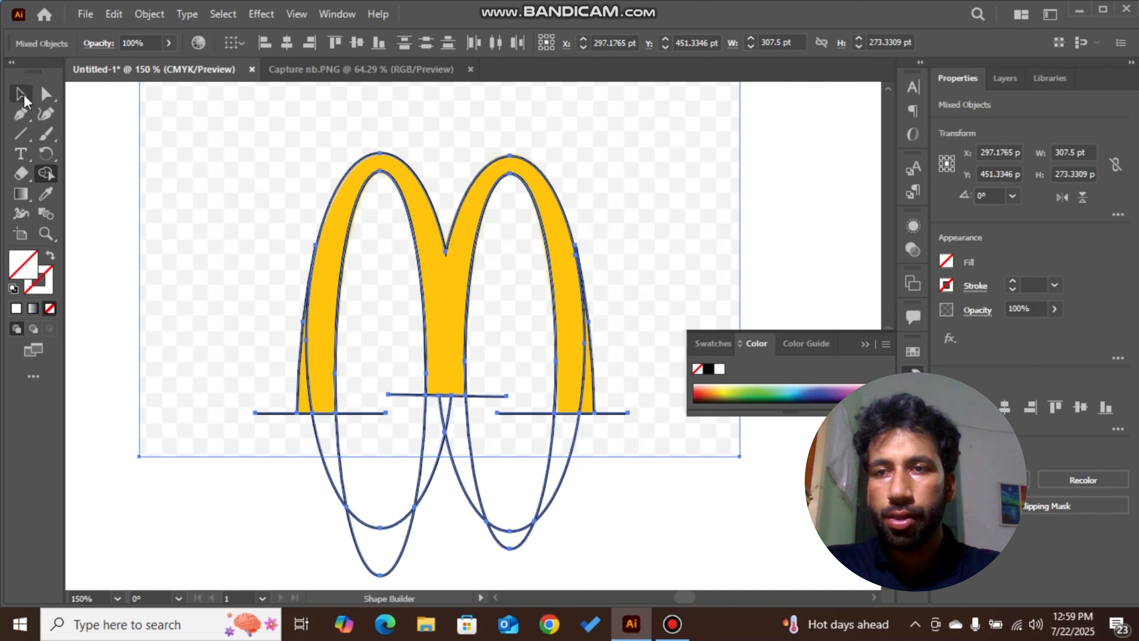
- Select all the linework with the reference image and move it left and slightly down to about X 199.5 pt, Y 464.2 pt
{"action": "left_click_drag", "start_coordinate": [113, 283], "coordinate": [648, 516]}
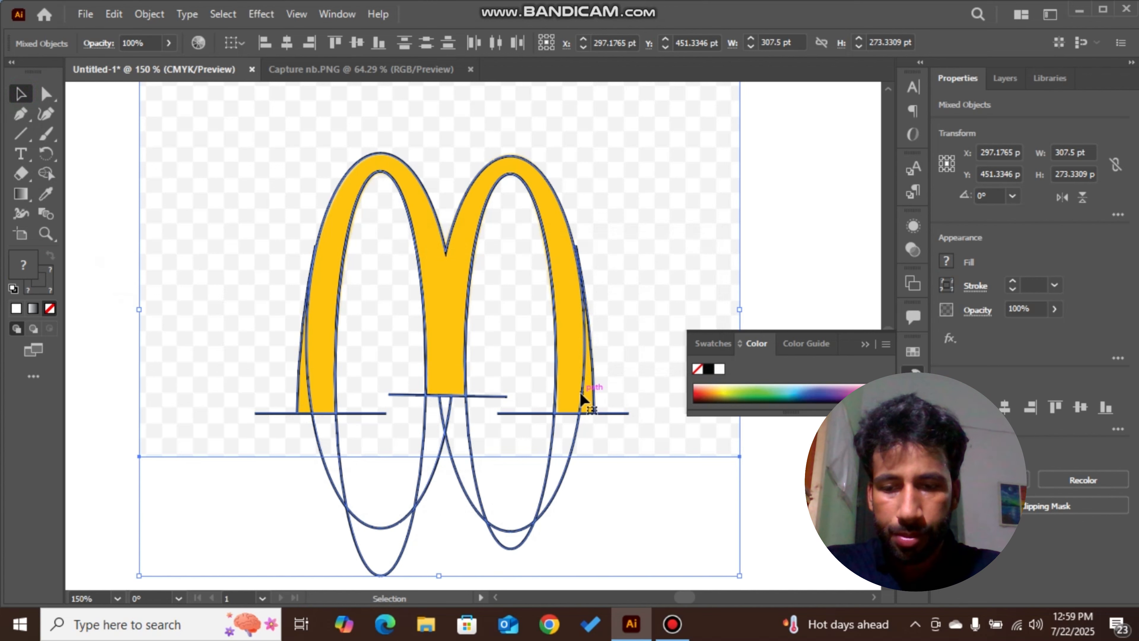
{"action": "scroll", "coordinate": [581, 397], "scroll_direction": "up", "scroll_amount": 5}
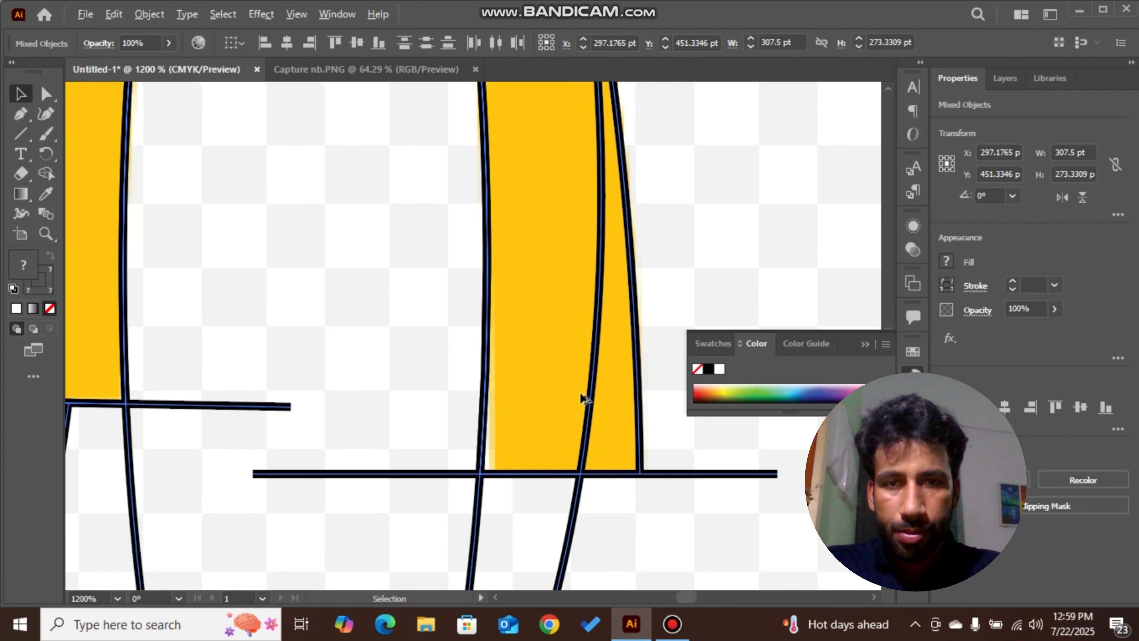
{"action": "scroll", "coordinate": [582, 398], "scroll_direction": "down", "scroll_amount": 2}
{"action": "scroll", "coordinate": [582, 398], "scroll_direction": "up", "scroll_amount": 2}
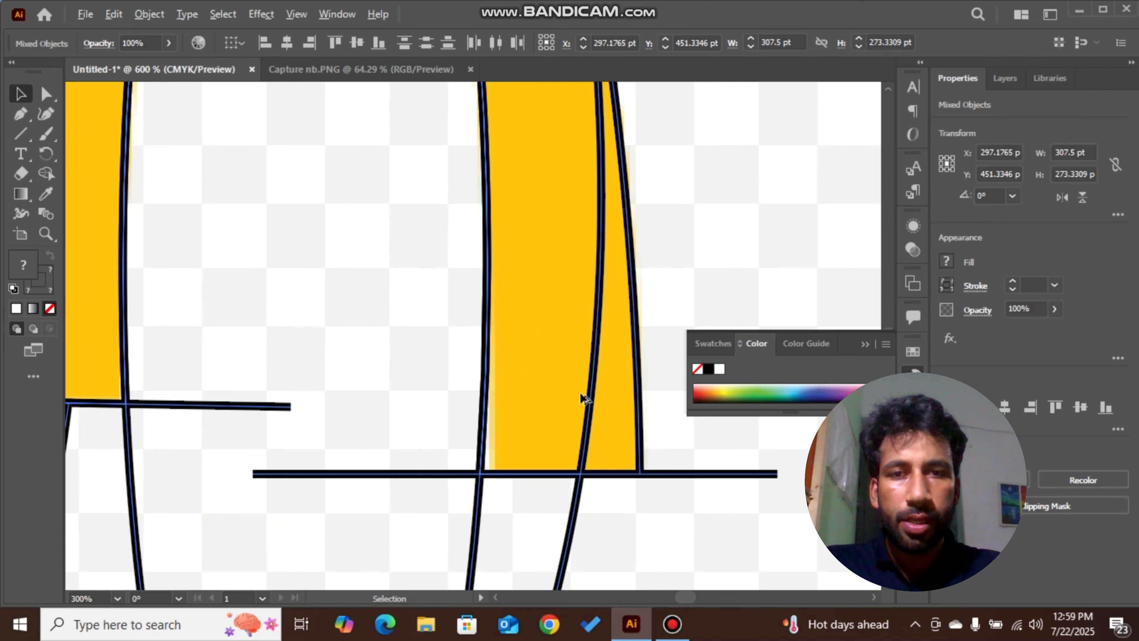
{"action": "scroll", "coordinate": [582, 398], "scroll_direction": "up", "scroll_amount": 2}
{"action": "scroll", "coordinate": [582, 398], "scroll_direction": "down", "scroll_amount": 2}
{"action": "scroll", "coordinate": [582, 398], "scroll_direction": "down", "scroll_amount": 1}
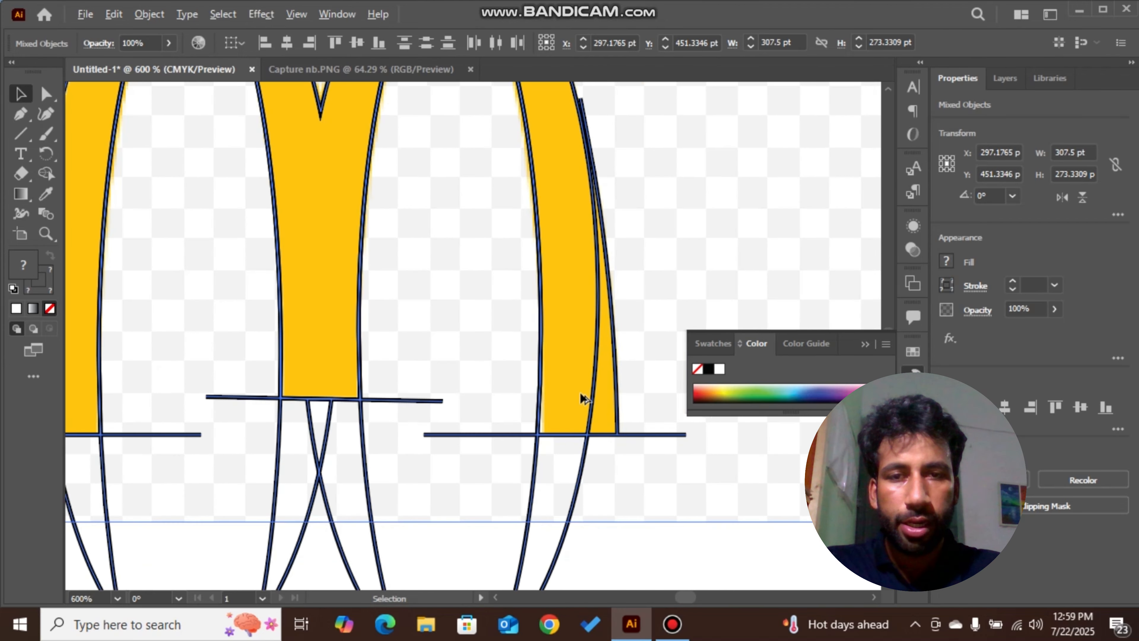
{"action": "scroll", "coordinate": [582, 398], "scroll_direction": "down", "scroll_amount": 2}
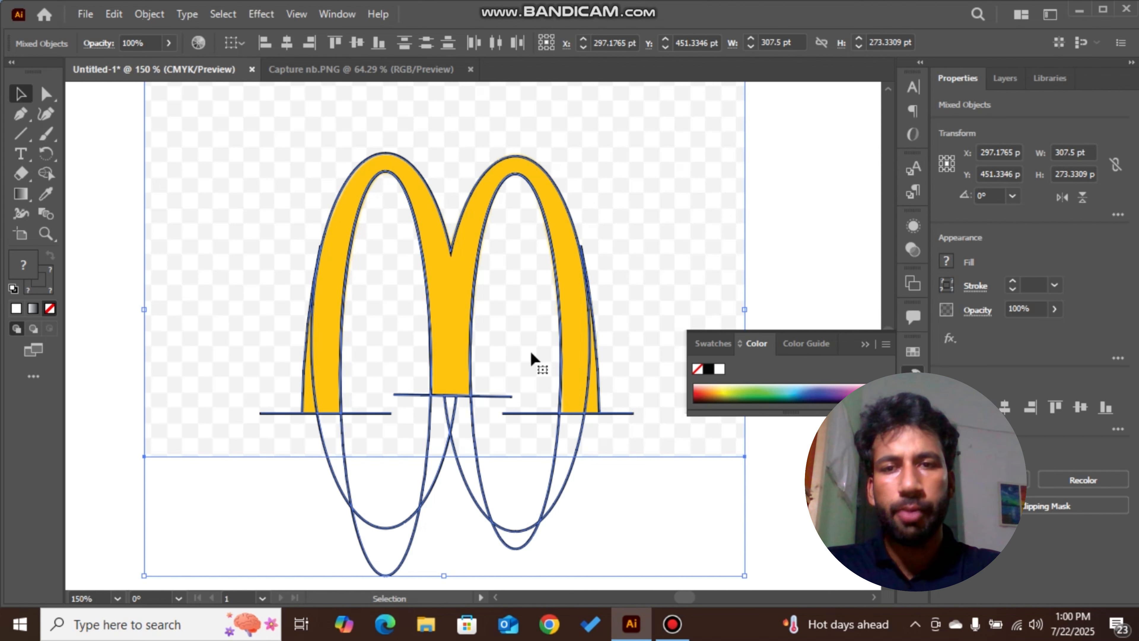
{"action": "left_click_drag", "start_coordinate": [462, 273], "coordinate": [292, 304]}
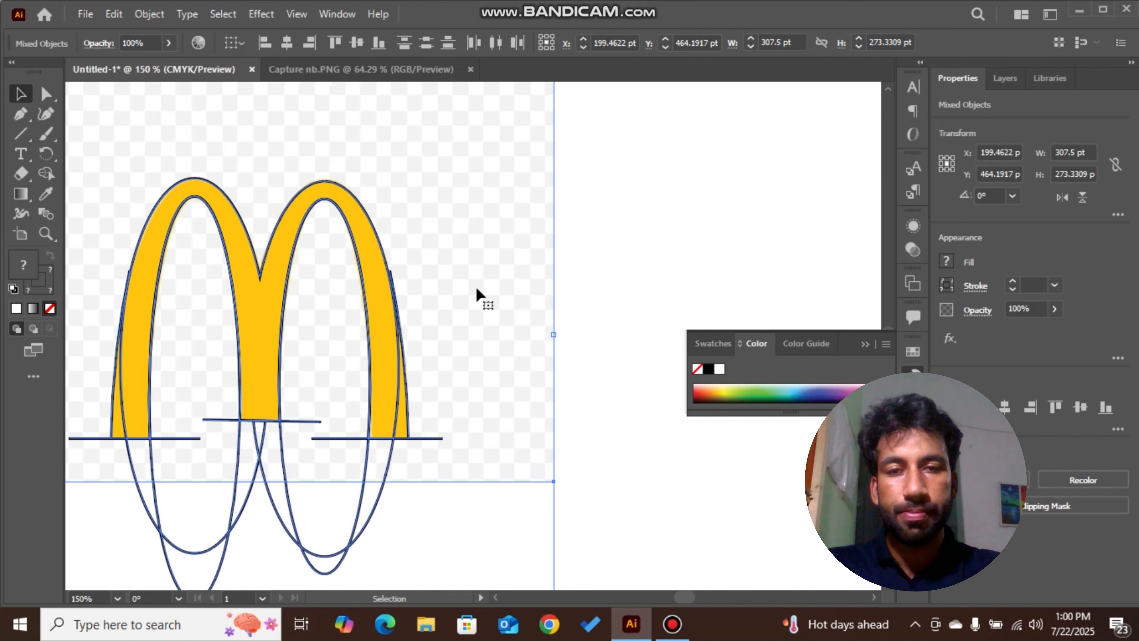
- Move only the reference image off the linework to the right, to about X 453.2 pt, Y 378.6 pt
{"action": "left_click", "coordinate": [605, 268]}
{"action": "left_click_drag", "start_coordinate": [375, 289], "coordinate": [874, 184]}
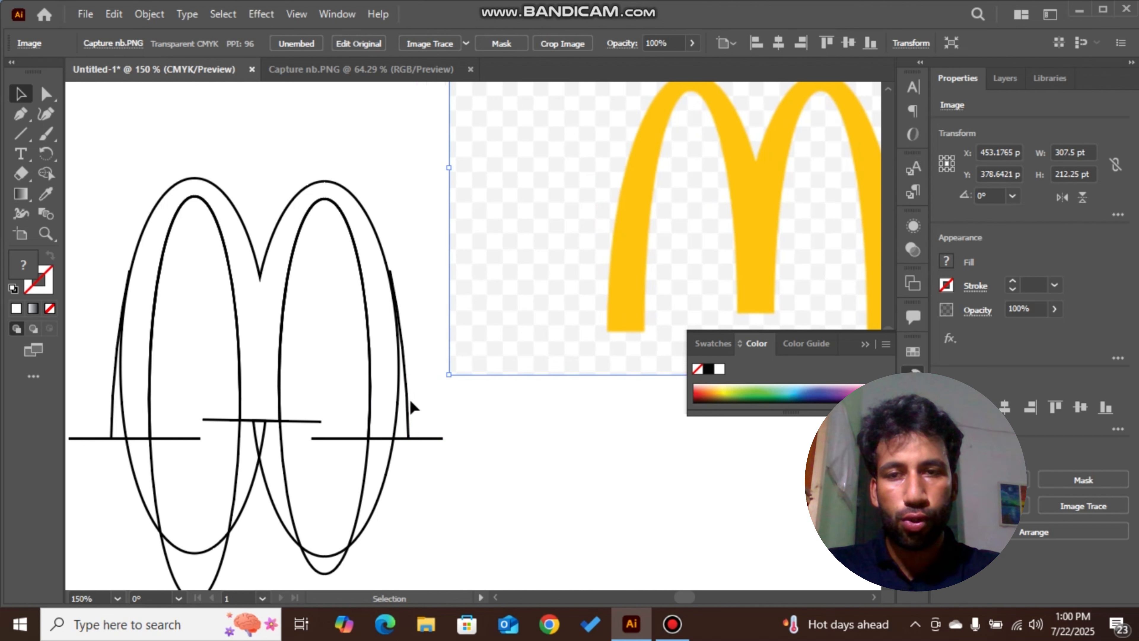
- Select the merged arches outline to check which segments belong to it, and deselect it
{"action": "key", "text": "space"}
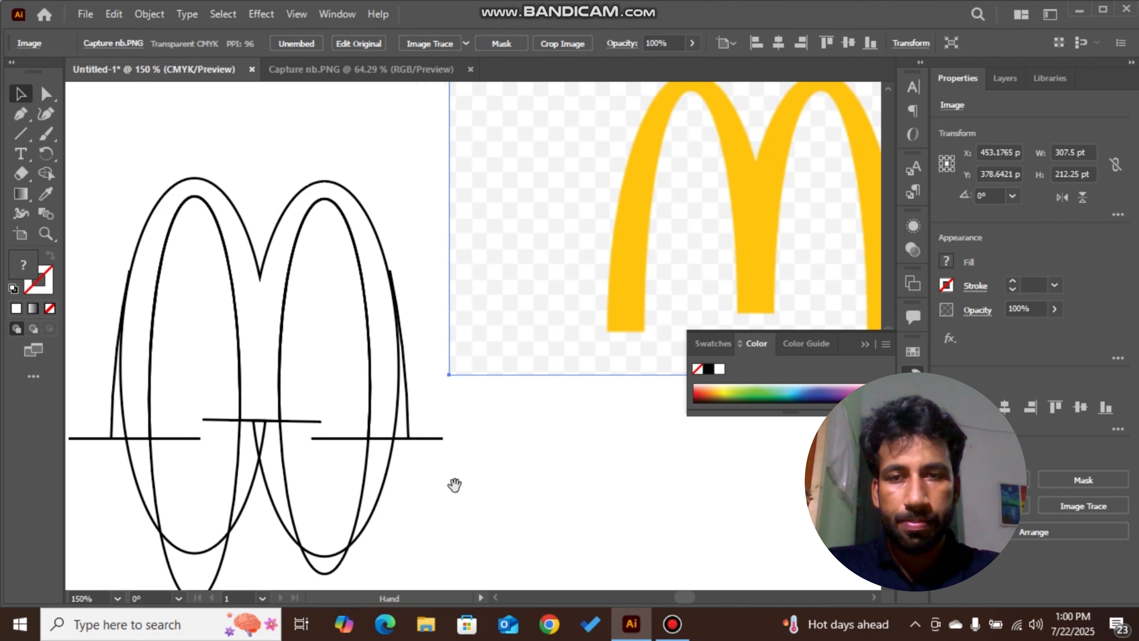
{"action": "left_click_drag", "start_coordinate": [454, 485], "coordinate": [597, 435]}
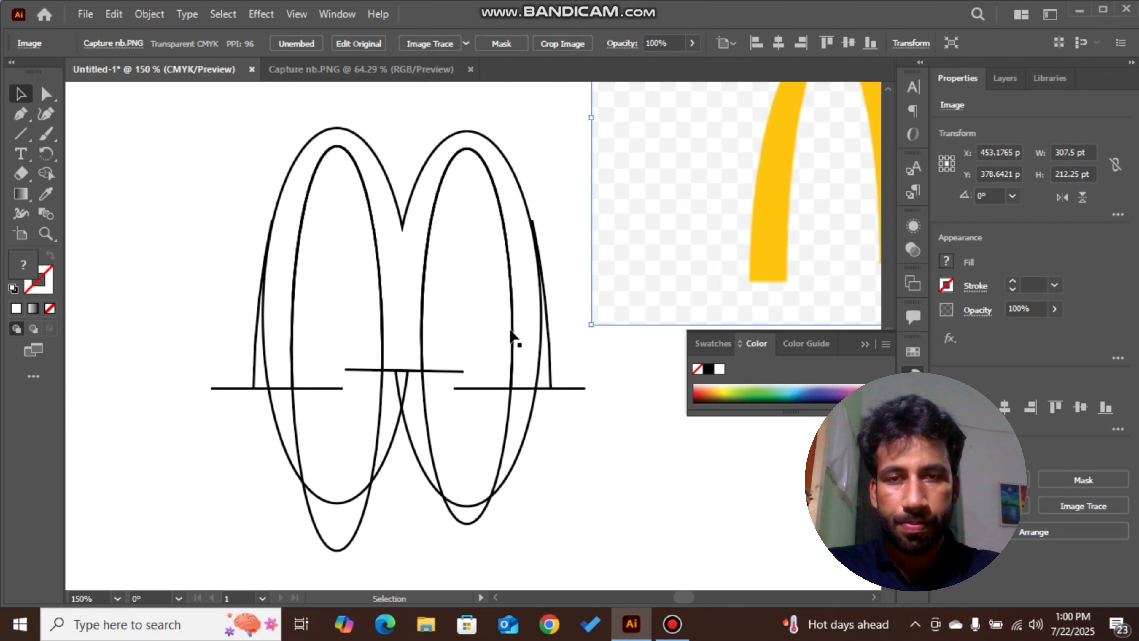
{"action": "left_click", "coordinate": [525, 301]}
{"action": "left_click", "coordinate": [443, 465]}
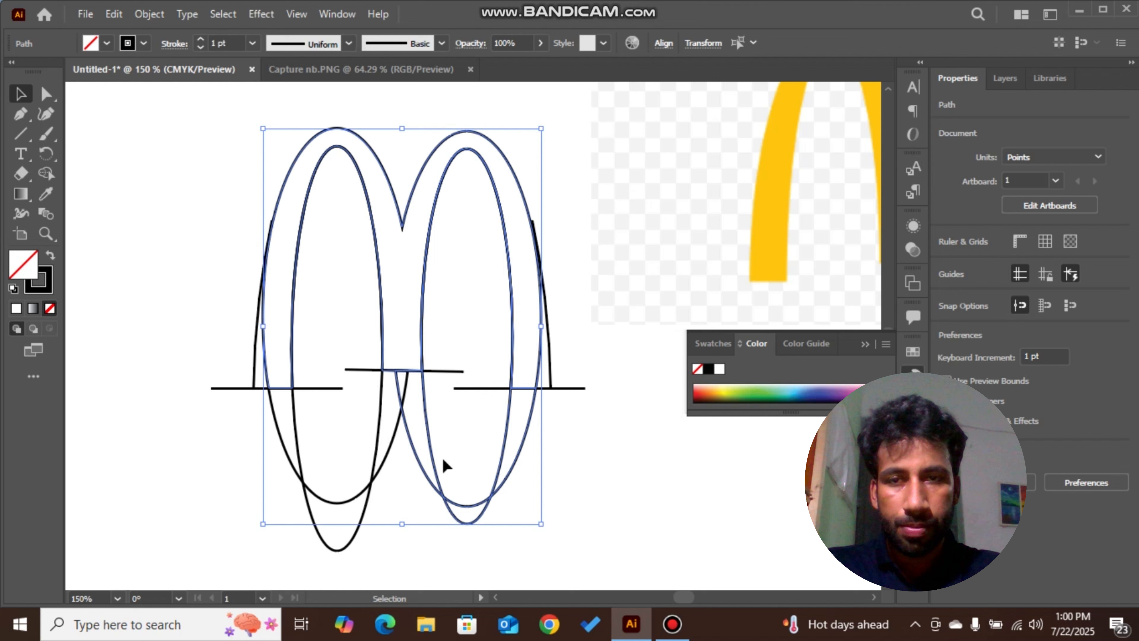
- Move the merged arches outline with its attached segments left and up off the remaining linework, to about X 79.6 pt, Y 454.7 pt
{"action": "left_click", "coordinate": [222, 435]}
{"action": "left_click_drag", "start_coordinate": [209, 216], "coordinate": [586, 485]}
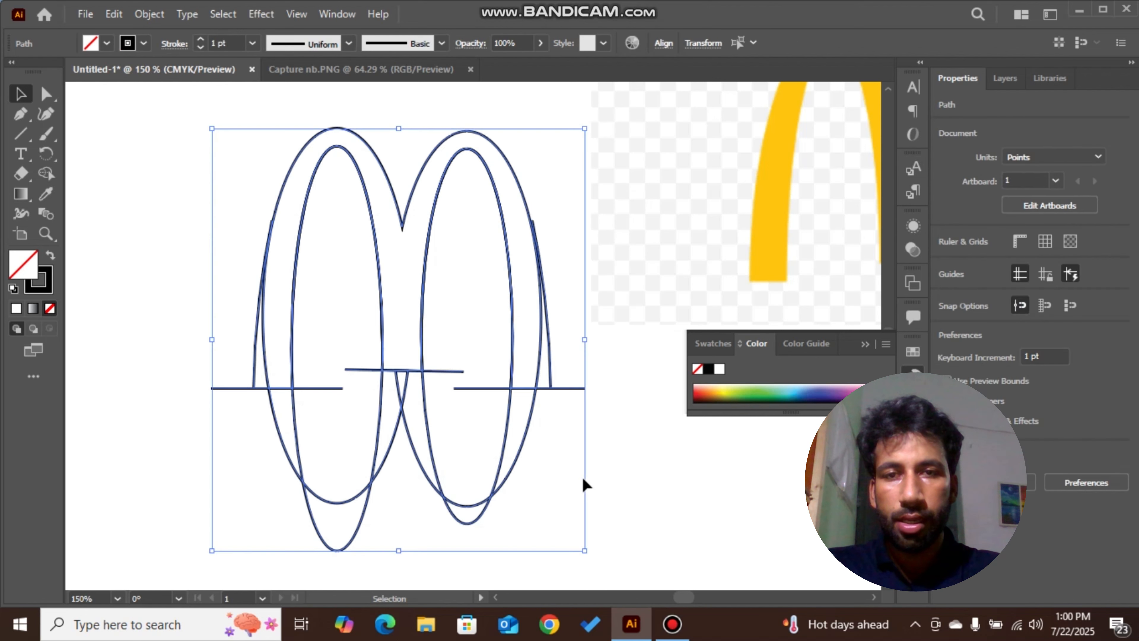
{"action": "left_click_drag", "start_coordinate": [517, 378], "coordinate": [421, 393]}
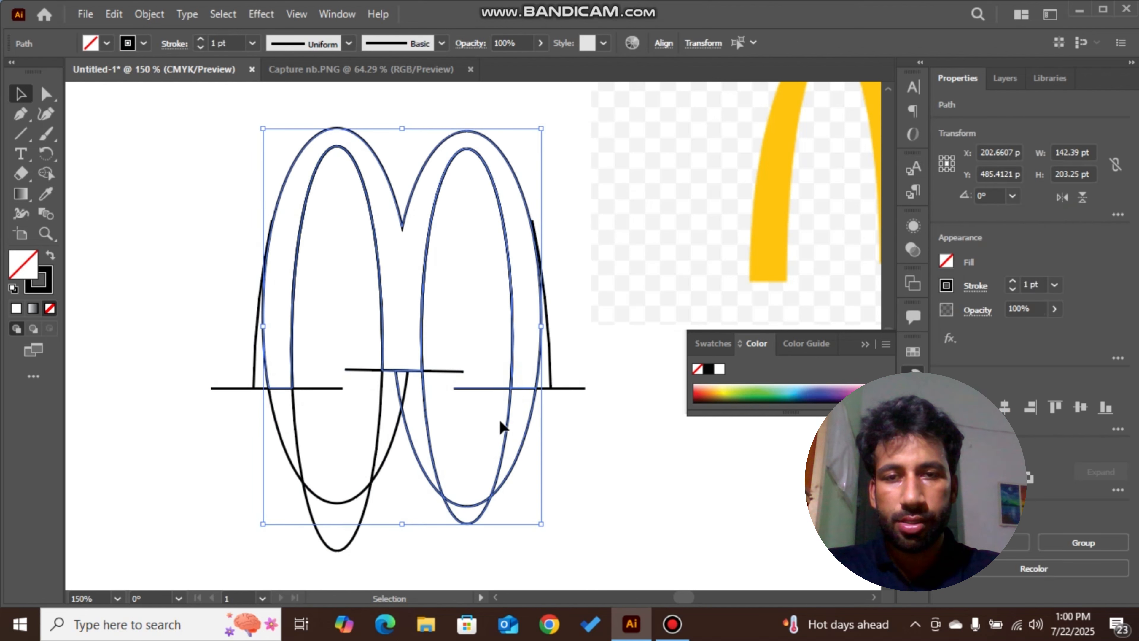
{"action": "left_click_drag", "start_coordinate": [503, 424], "coordinate": [261, 407]}
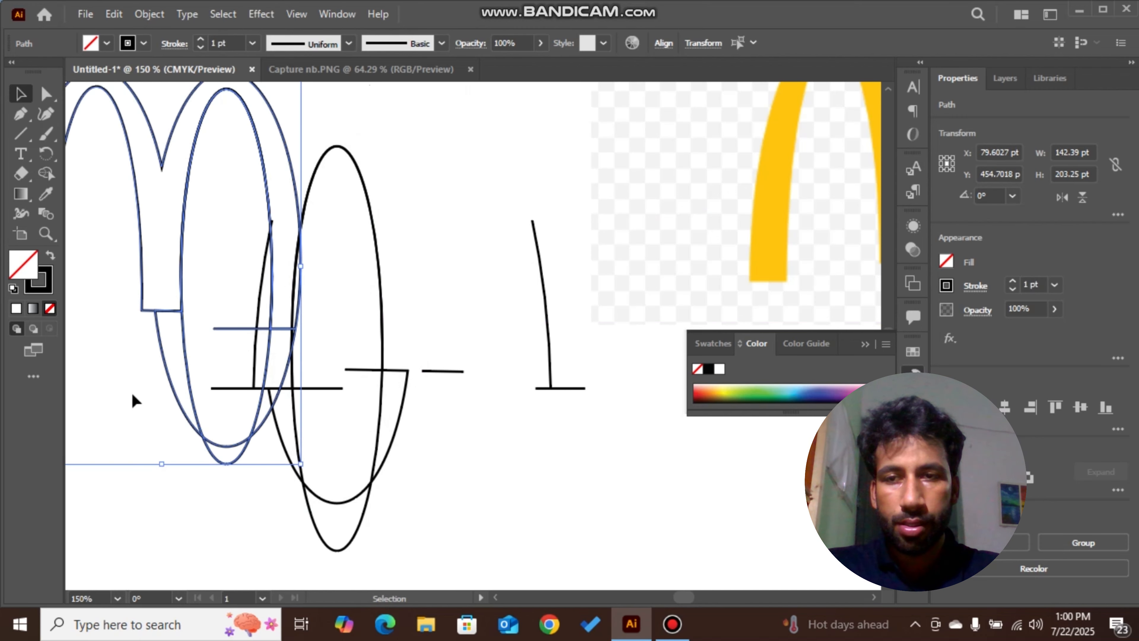
{"action": "left_click", "coordinate": [216, 549]}
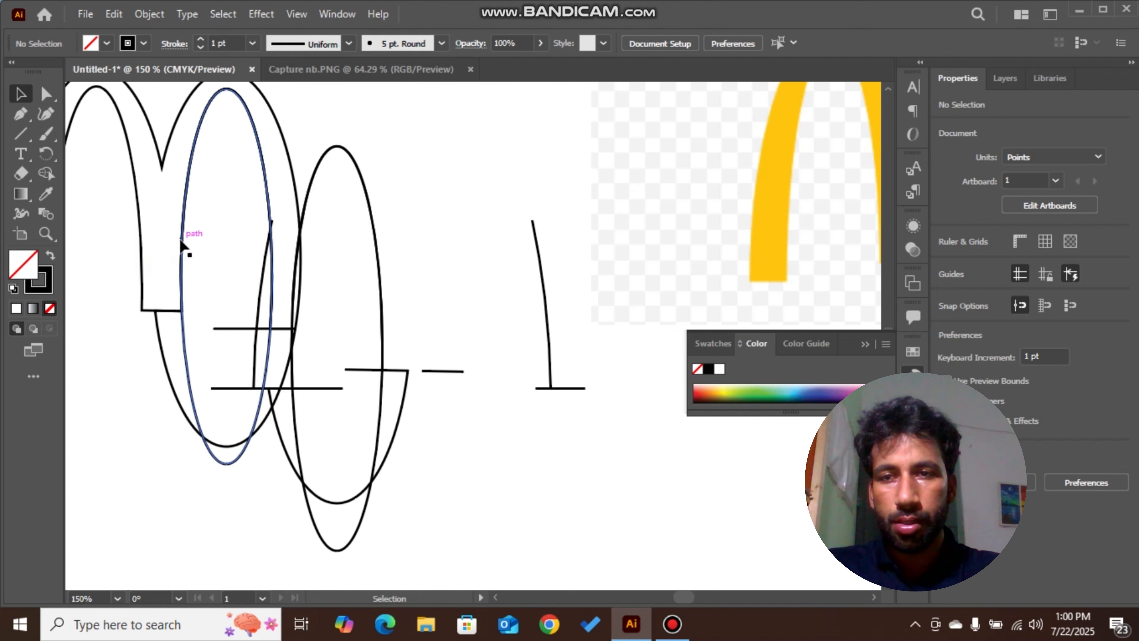
- Pull the right arch's full inner ellipse away from the outline and delete it along with the leftover linework beside the arches
{"action": "left_click_drag", "start_coordinate": [182, 243], "coordinate": [440, 330]}
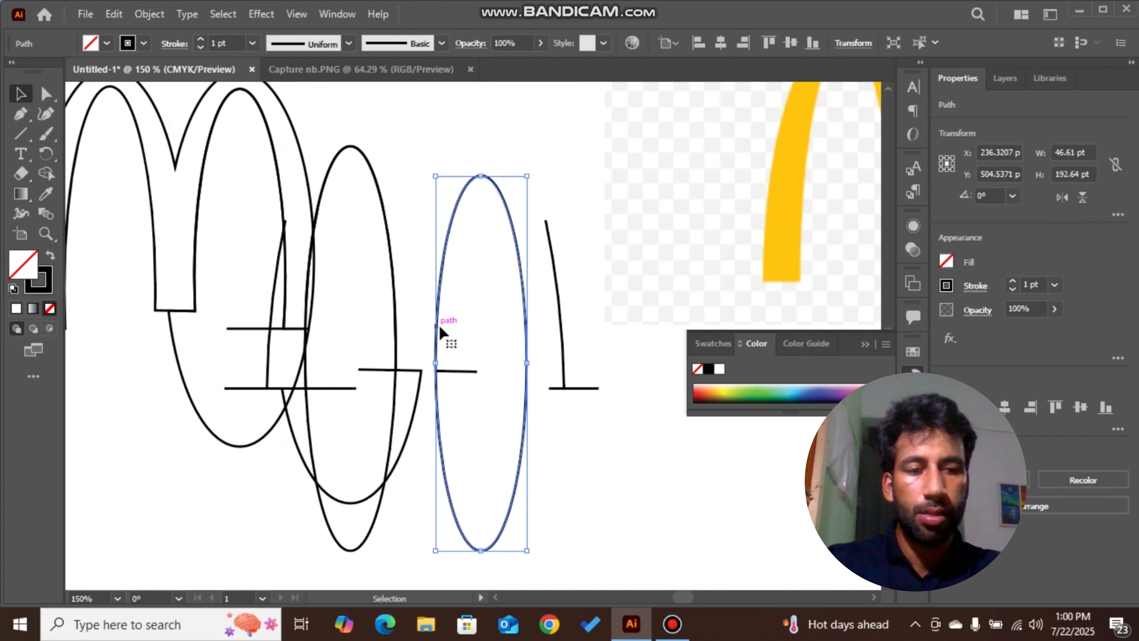
{"action": "key", "text": "Delete"}
{"action": "left_click_drag", "start_coordinate": [489, 264], "coordinate": [582, 418]}
{"action": "key", "text": "Delete"}
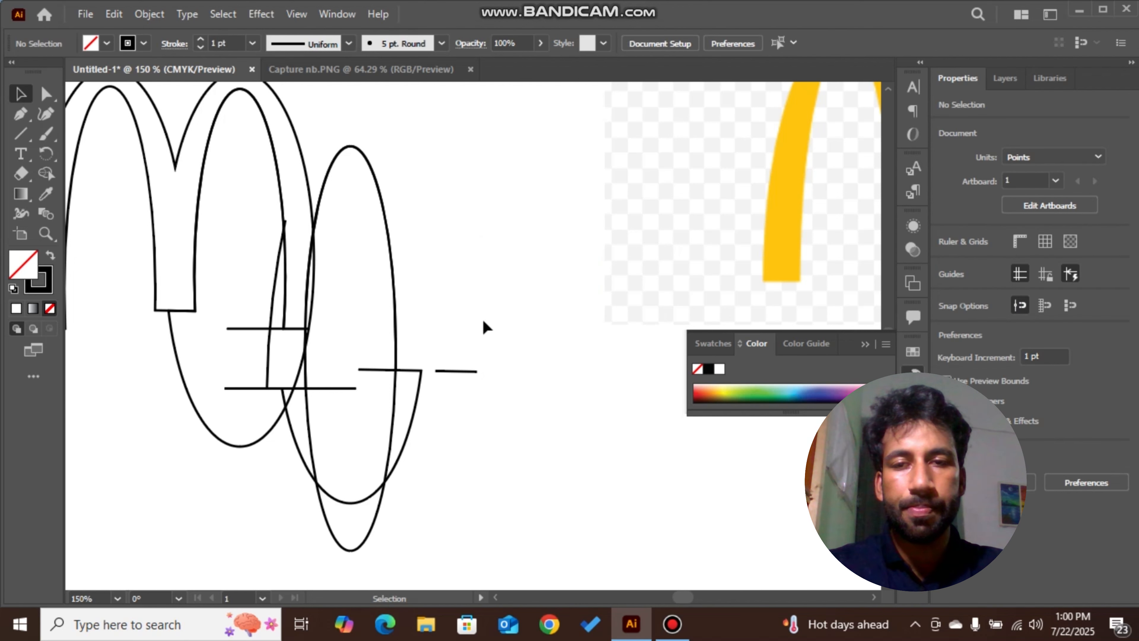
{"action": "left_click_drag", "start_coordinate": [472, 320], "coordinate": [350, 464]}
{"action": "key", "text": "Delete"}
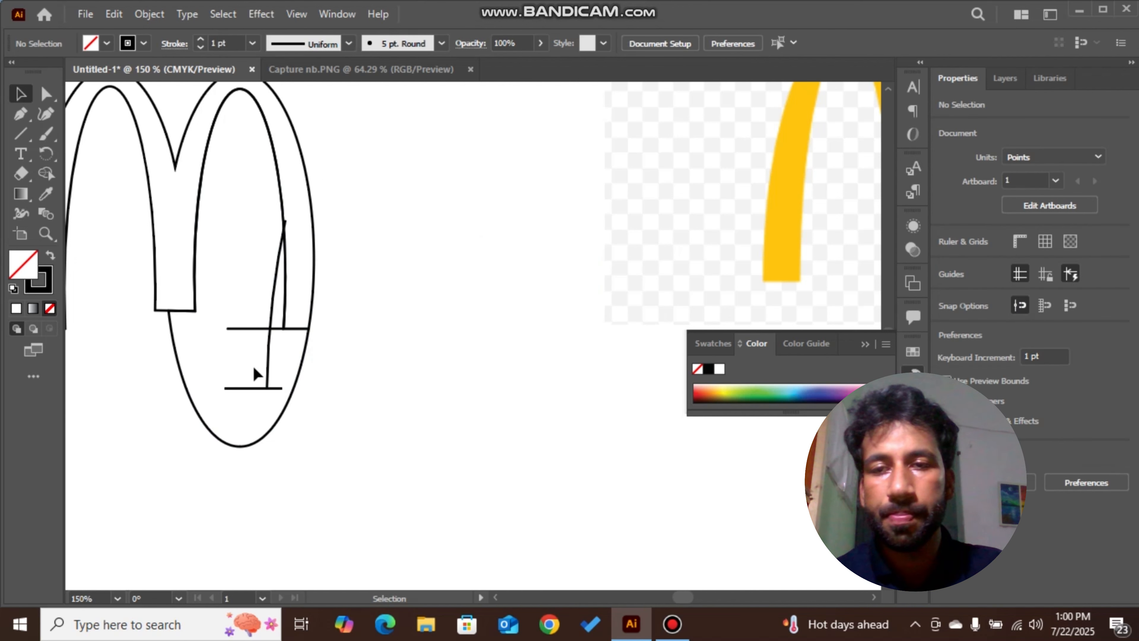
- Delete the two short base lines, the slanted side curve and the lower ellipse piece left over around the right arch
{"action": "left_click", "coordinate": [265, 394]}
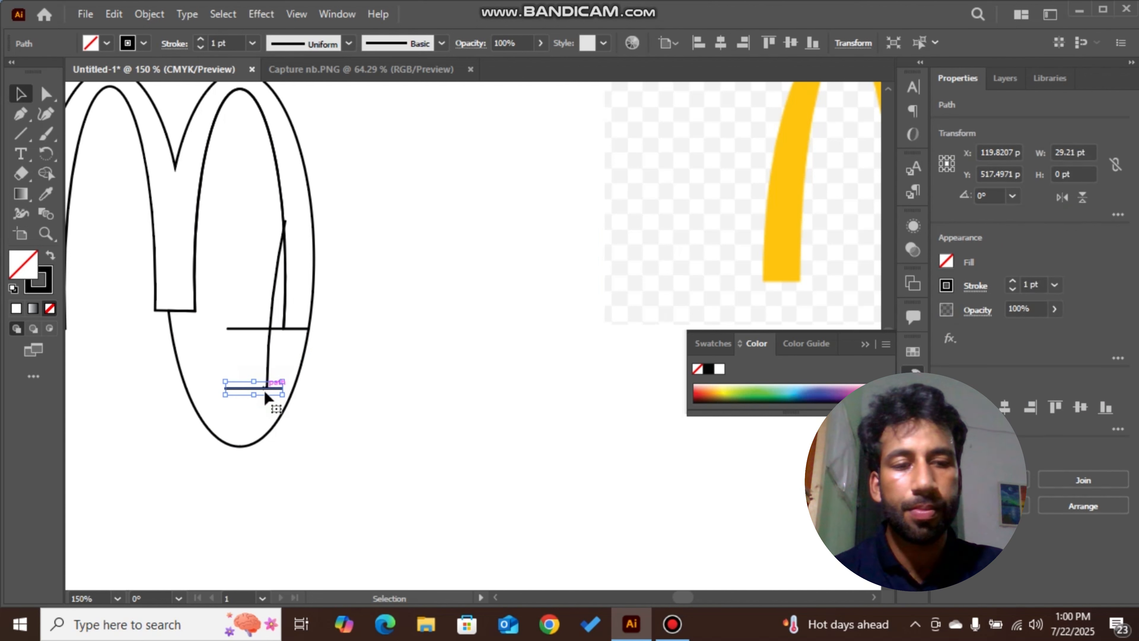
{"action": "key", "text": "Delete"}
{"action": "left_click", "coordinate": [269, 371]}
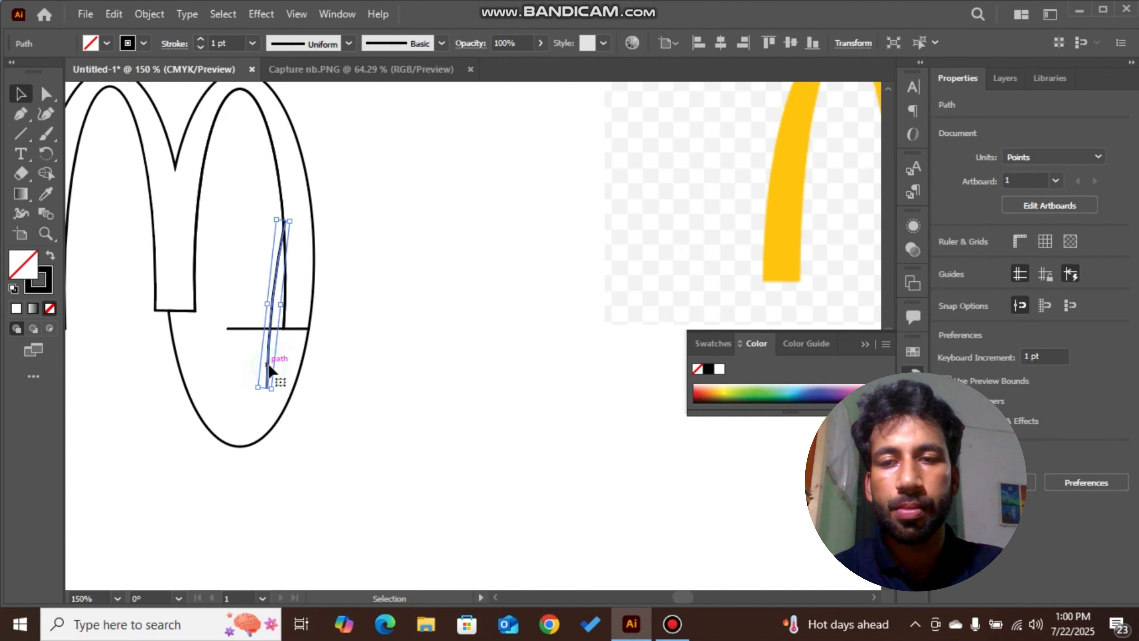
{"action": "key", "text": "Delete"}
{"action": "left_click", "coordinate": [262, 329]}
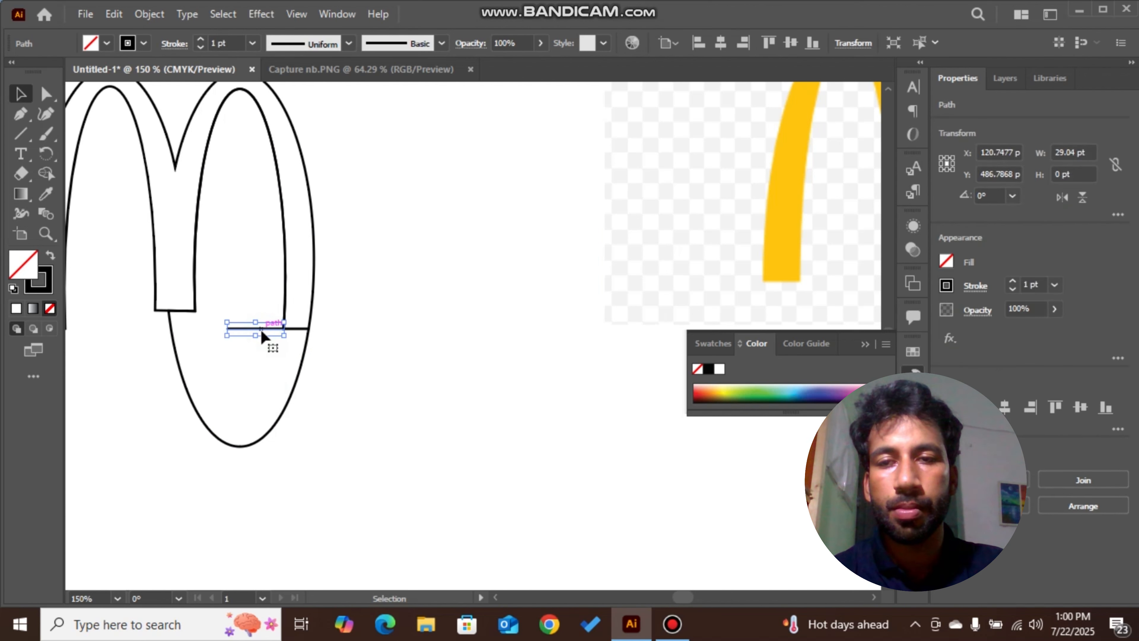
{"action": "key", "text": "Delete"}
{"action": "left_click", "coordinate": [274, 425]}
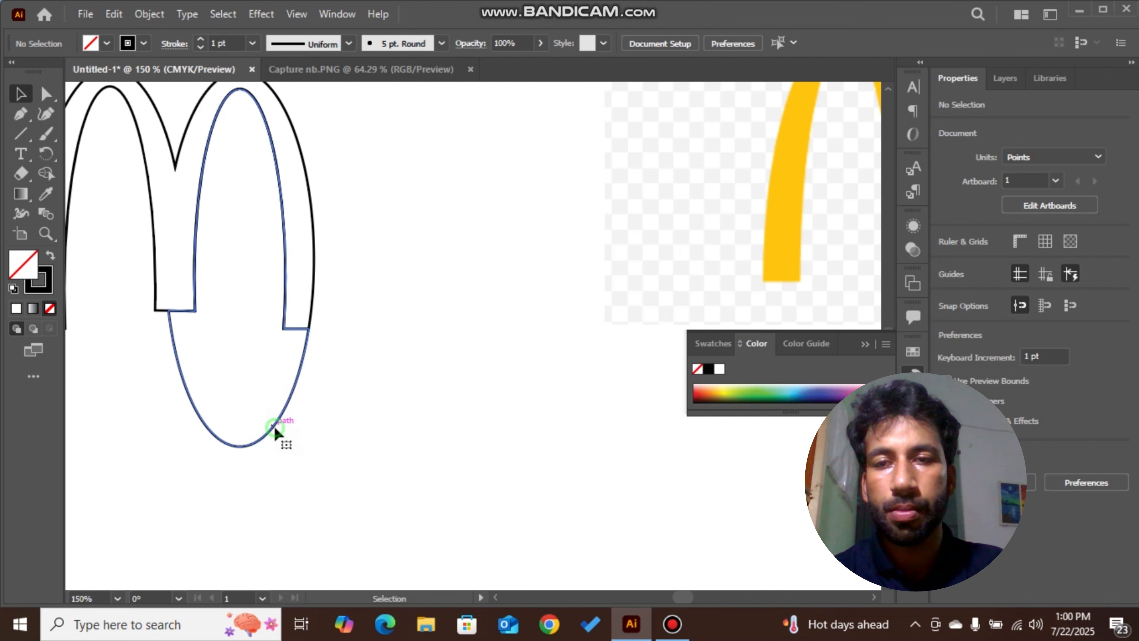
{"action": "key", "text": "Delete"}
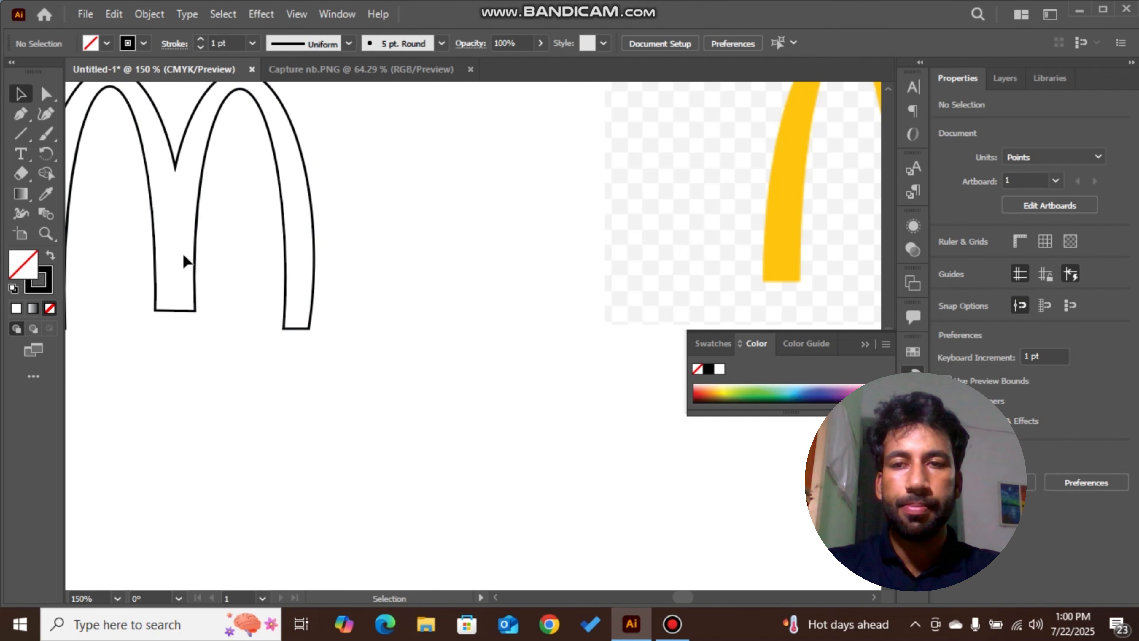
- Move the cleaned arches outline right and up to about X 135.9 pt, Y 402.7 pt, and exit isolation mode
{"action": "key", "text": "space"}
{"action": "left_click_drag", "start_coordinate": [216, 229], "coordinate": [289, 344]}
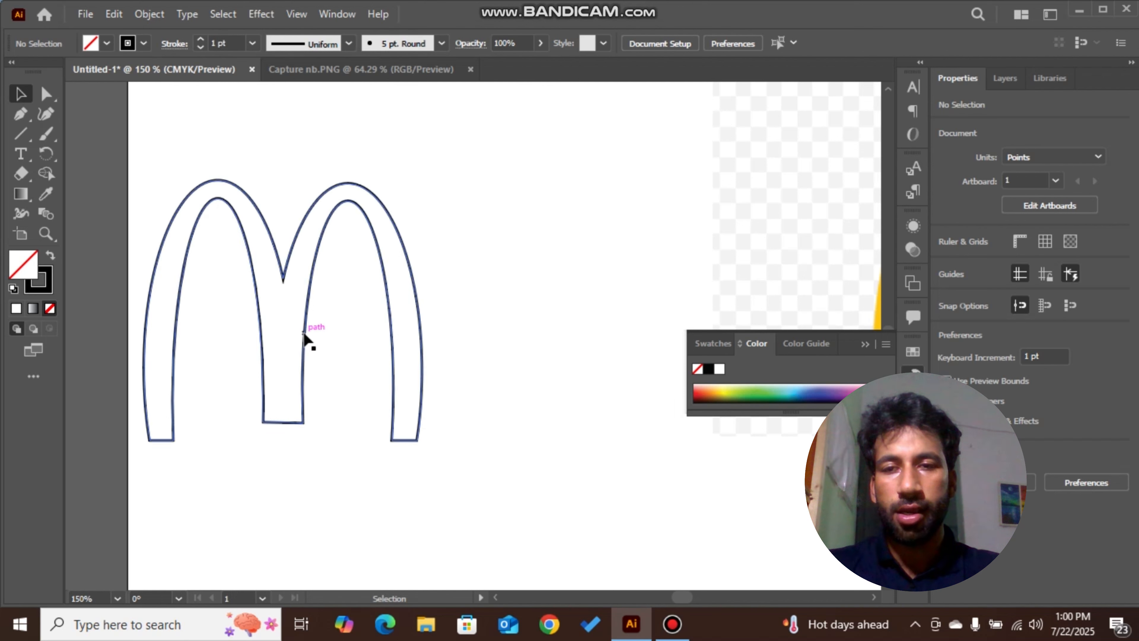
{"action": "double_click", "coordinate": [303, 337]}
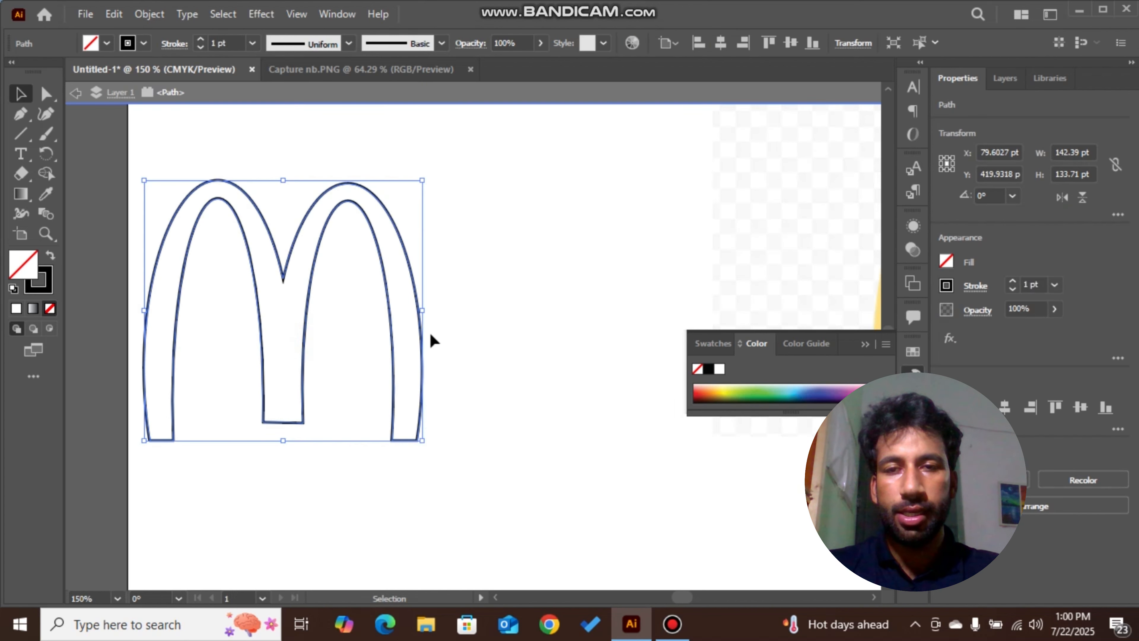
{"action": "left_click_drag", "start_coordinate": [424, 328], "coordinate": [370, 341]}
{"action": "scroll", "coordinate": [531, 299], "scroll_direction": "down", "scroll_amount": 3}
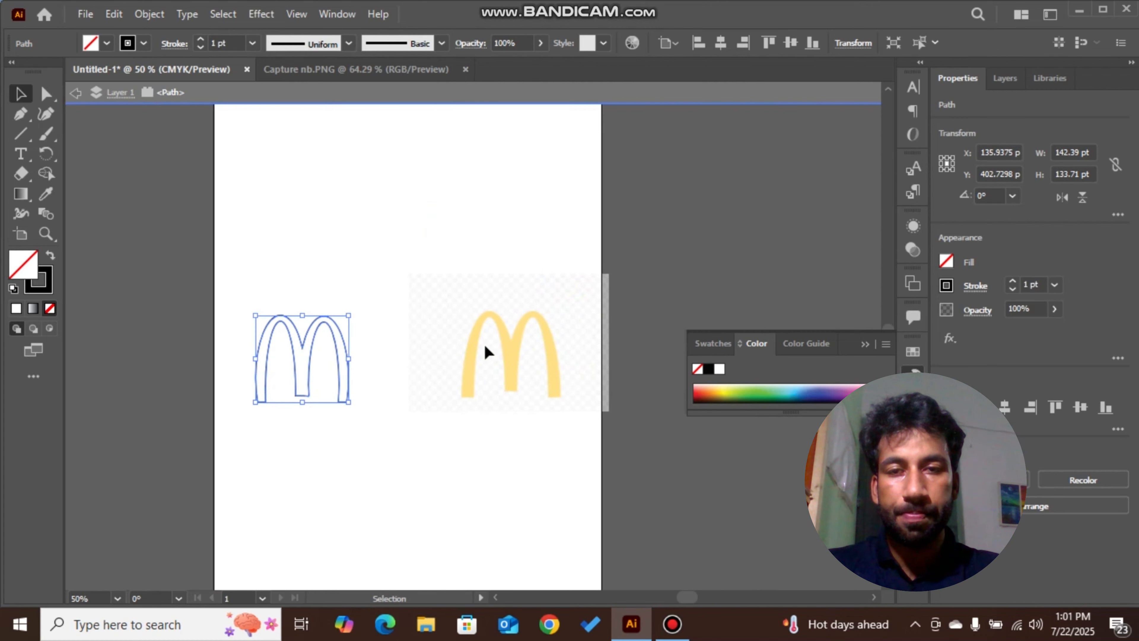
{"action": "scroll", "coordinate": [485, 343], "scroll_direction": "up", "scroll_amount": 2}
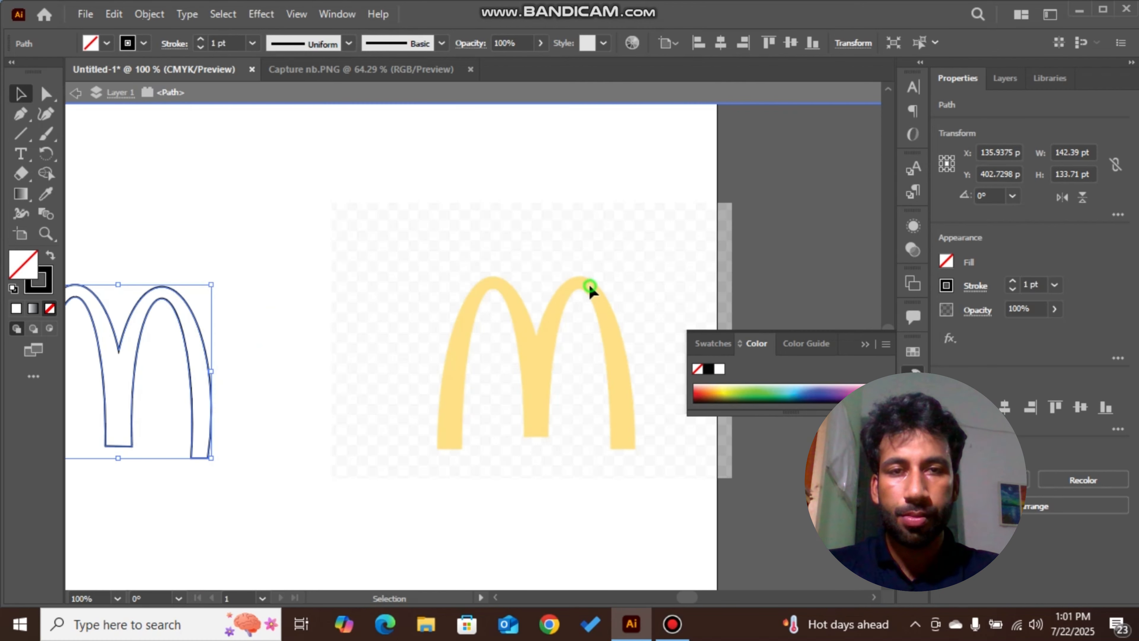
{"action": "left_click", "coordinate": [634, 230]}
{"action": "double_click", "coordinate": [758, 240]}
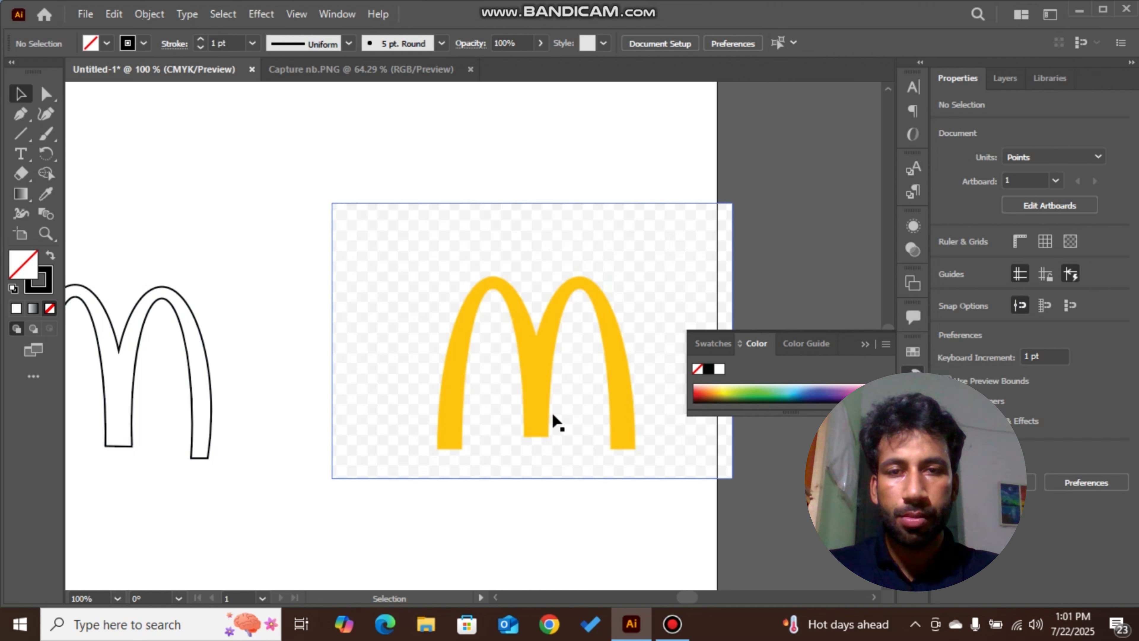
- Fill the arches outline with the reference logo's yellow using the Eyedropper, leaving it without a stroke
{"action": "left_click", "coordinate": [184, 360]}
{"action": "left_click", "coordinate": [42, 196]}
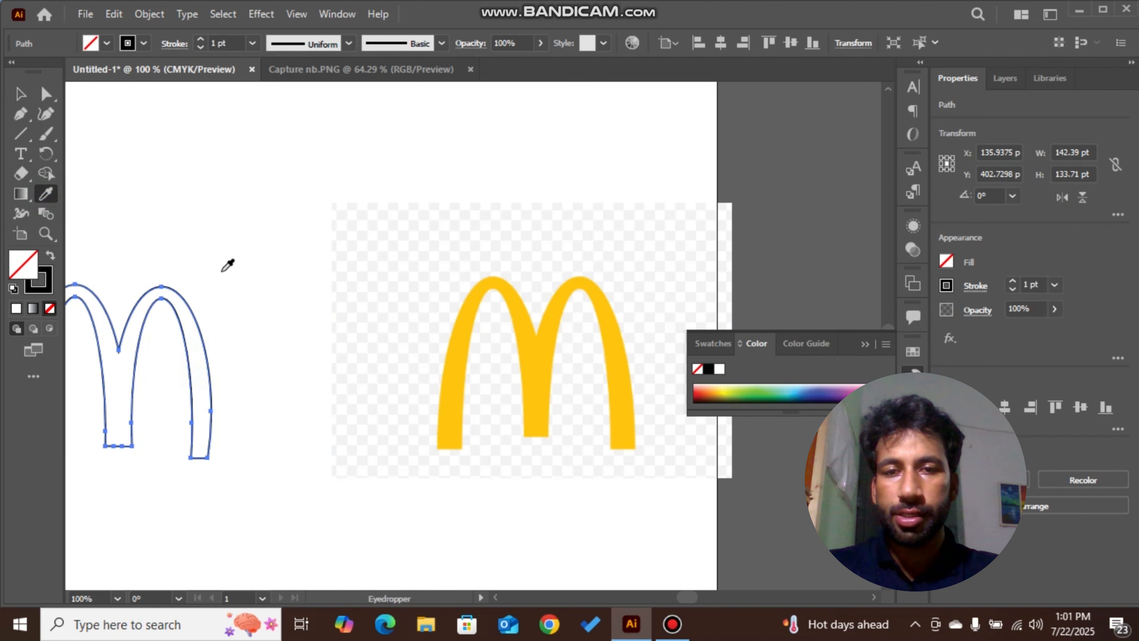
{"action": "left_click", "coordinate": [451, 394]}
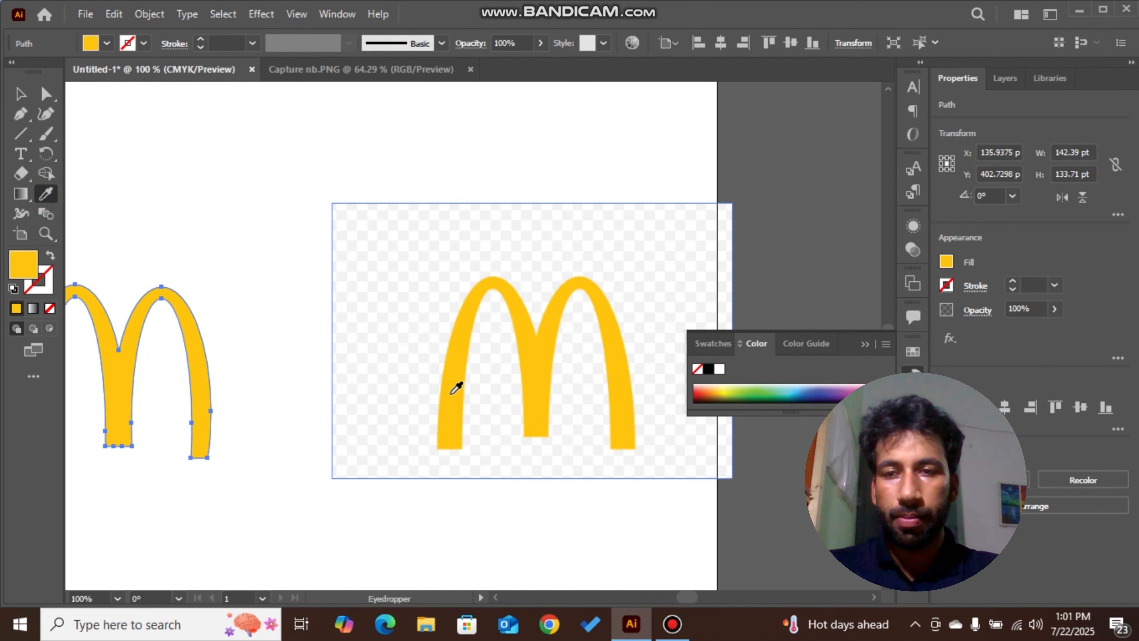
- Move the yellow arches directly above the reference logo for comparison, to about X 453.2 pt, Y 249.7 pt
{"action": "left_click", "coordinate": [18, 95]}
{"action": "left_click", "coordinate": [122, 148]}
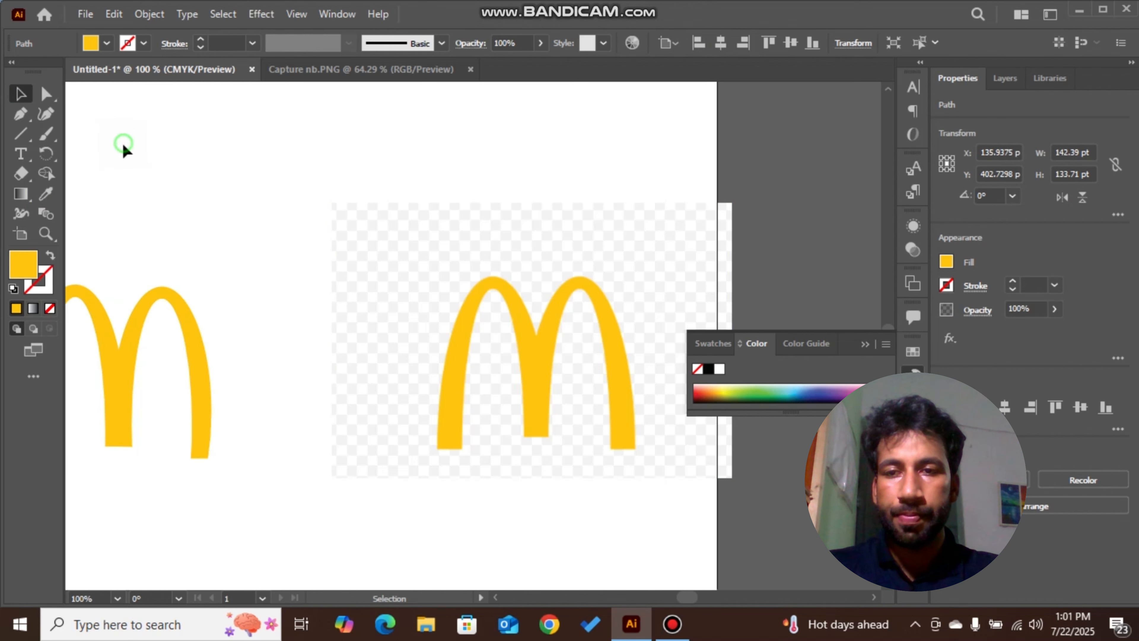
{"action": "left_click", "coordinate": [194, 376]}
{"action": "left_click_drag", "start_coordinate": [194, 376], "coordinate": [610, 176]}
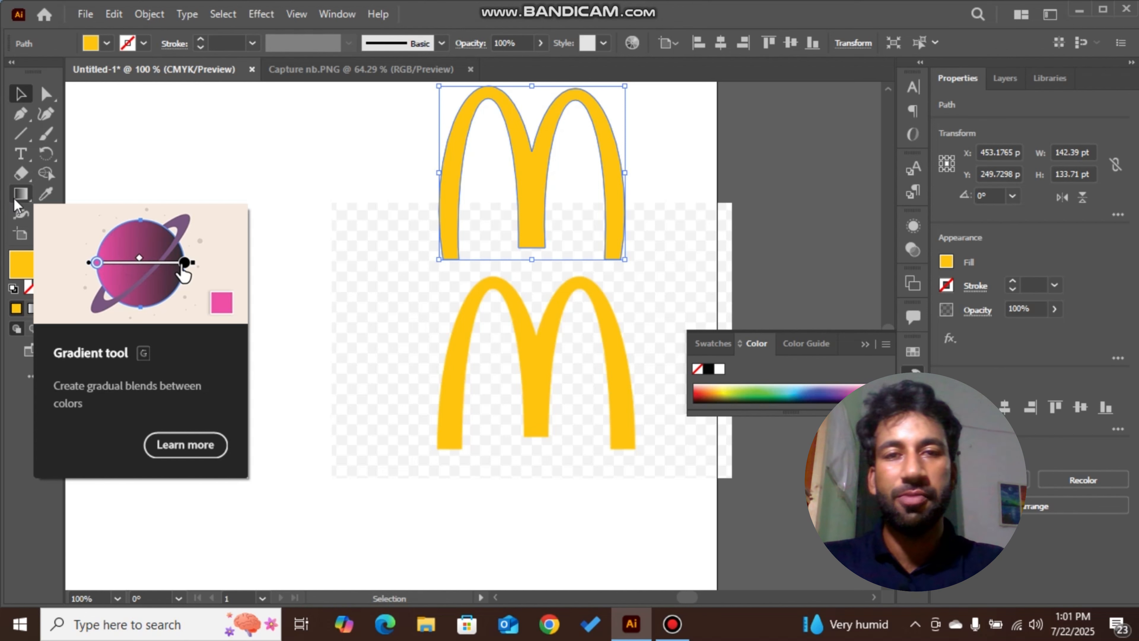
{"action": "left_click", "coordinate": [670, 632]}
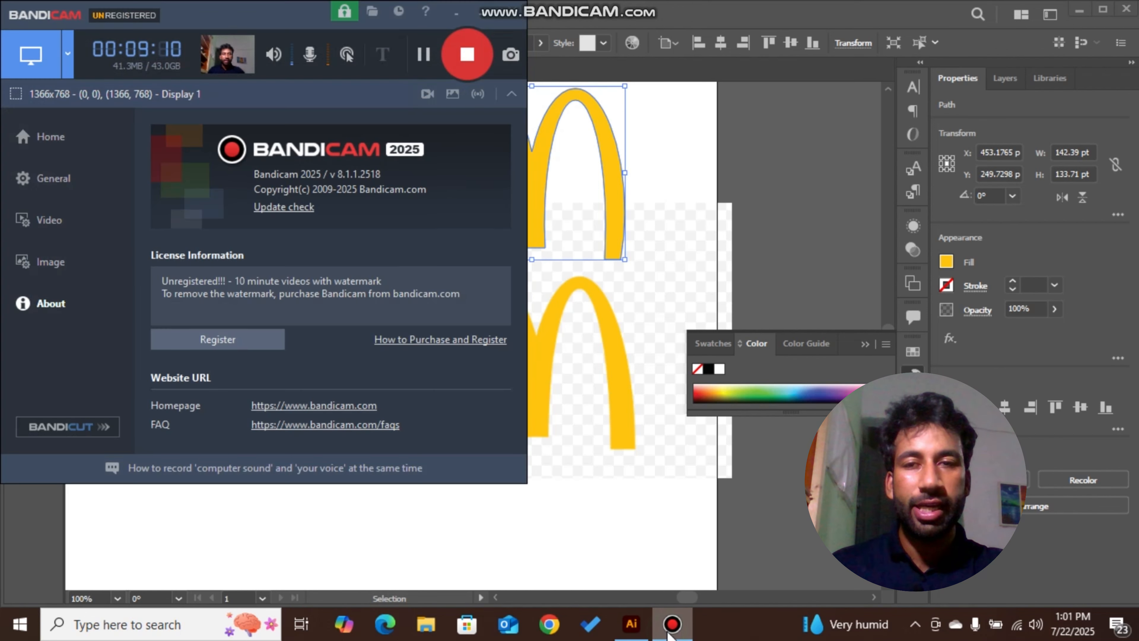